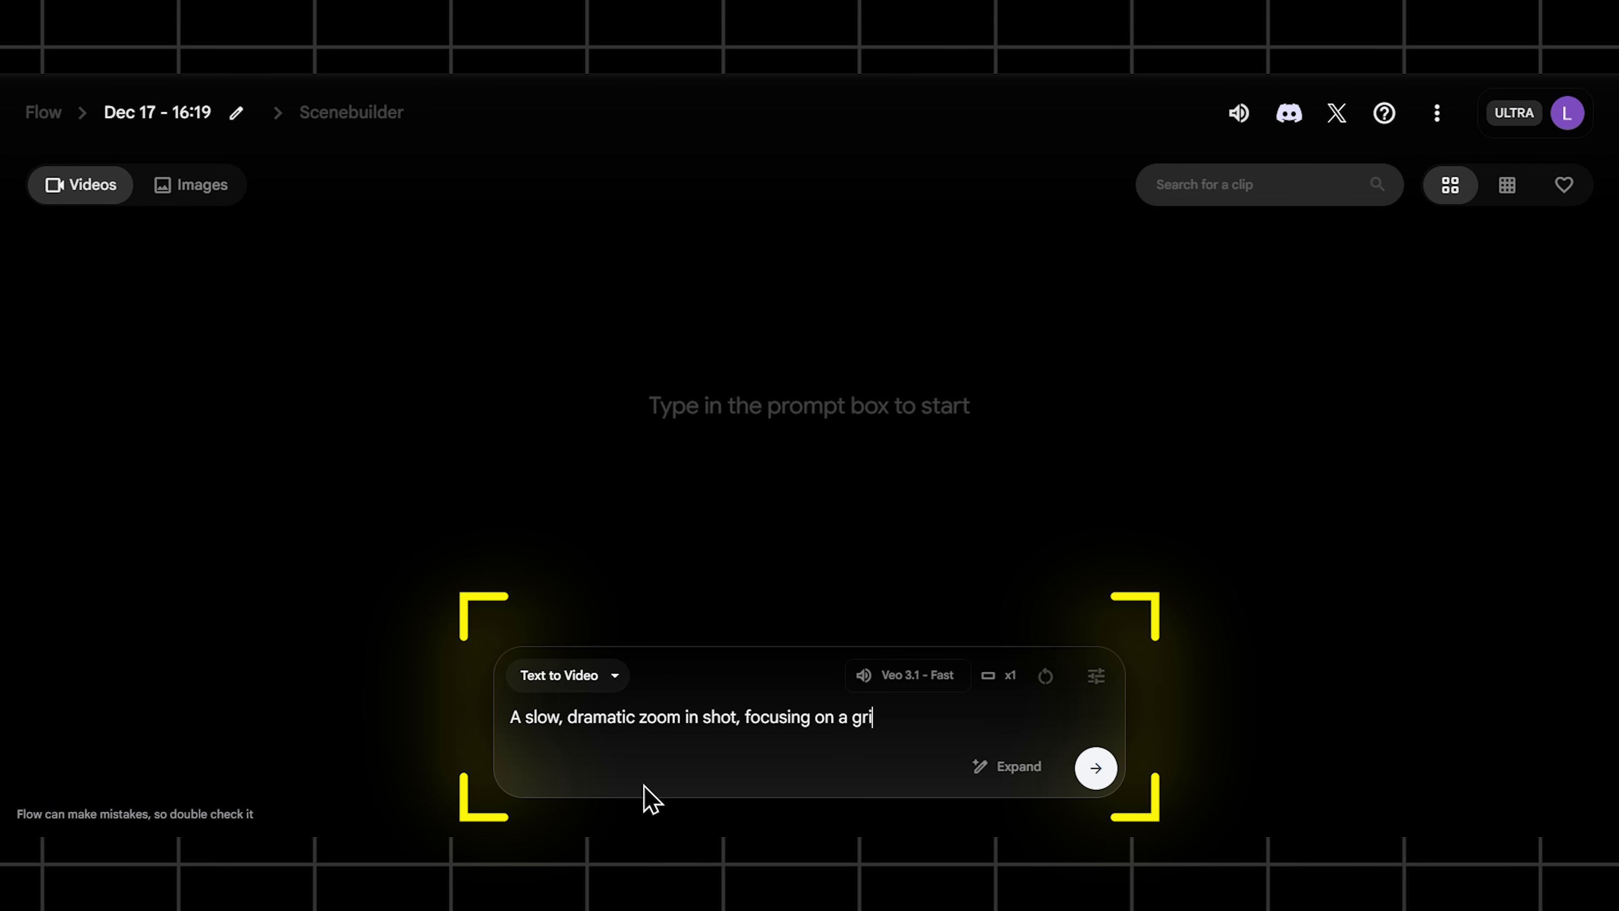
# Step: Write the slow dramatic zoom-in prompt of a grizzled merchant haggling in a flickering neon bazaar
pyautogui.write('gling over a glowing, mysterious artifact, inside a bustling neon l')
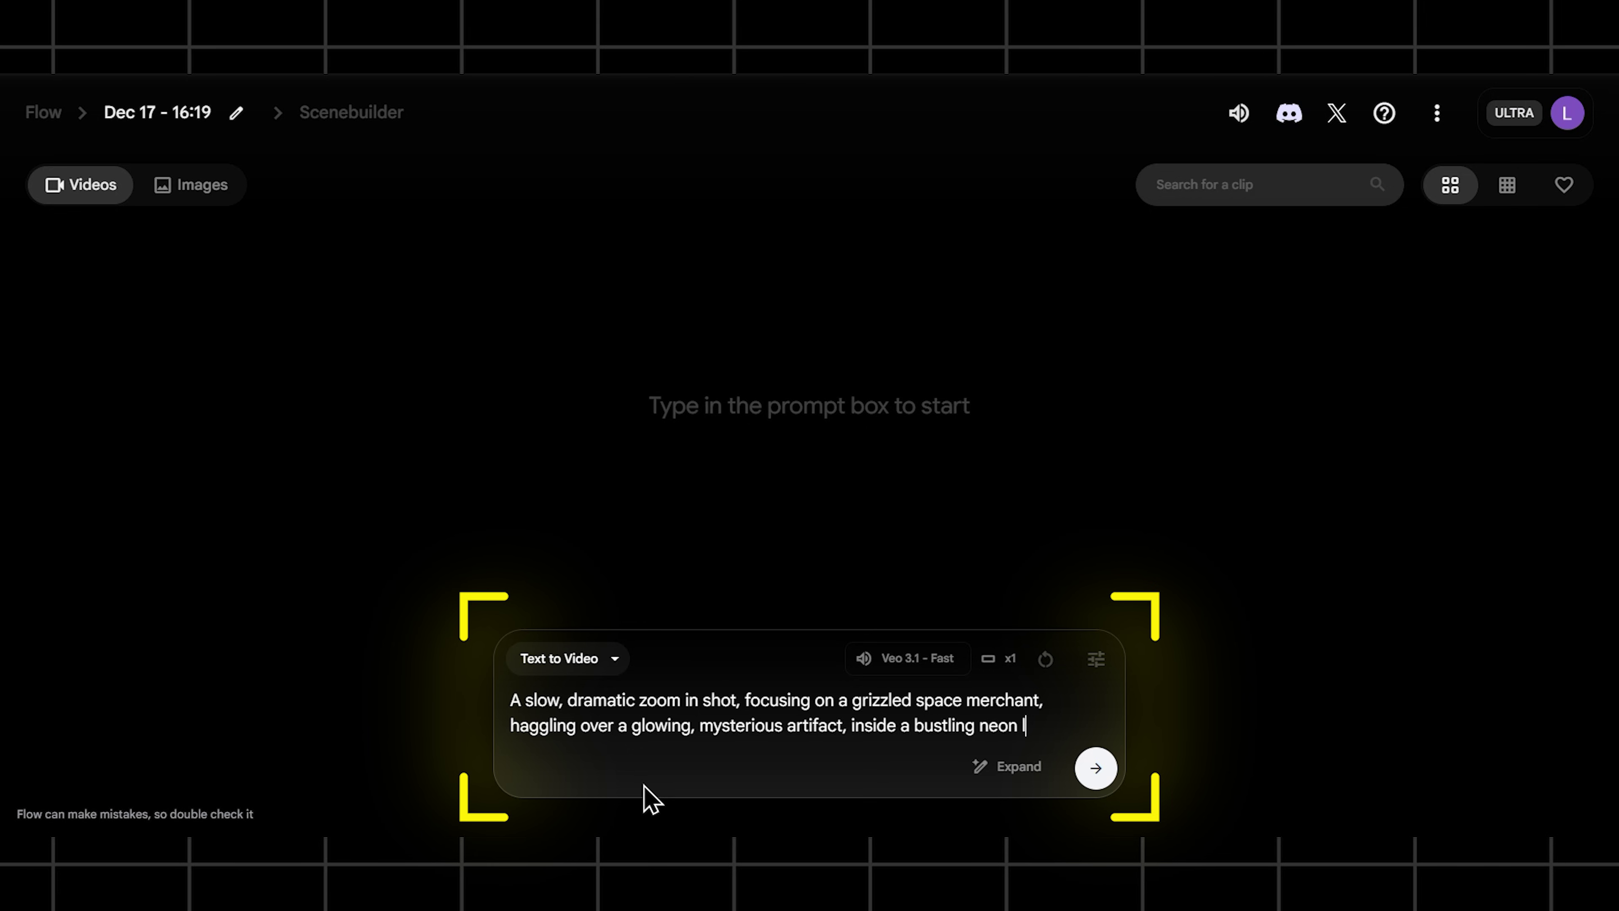
pyautogui.write('n bazaar on a rainy night. The air is thick with')
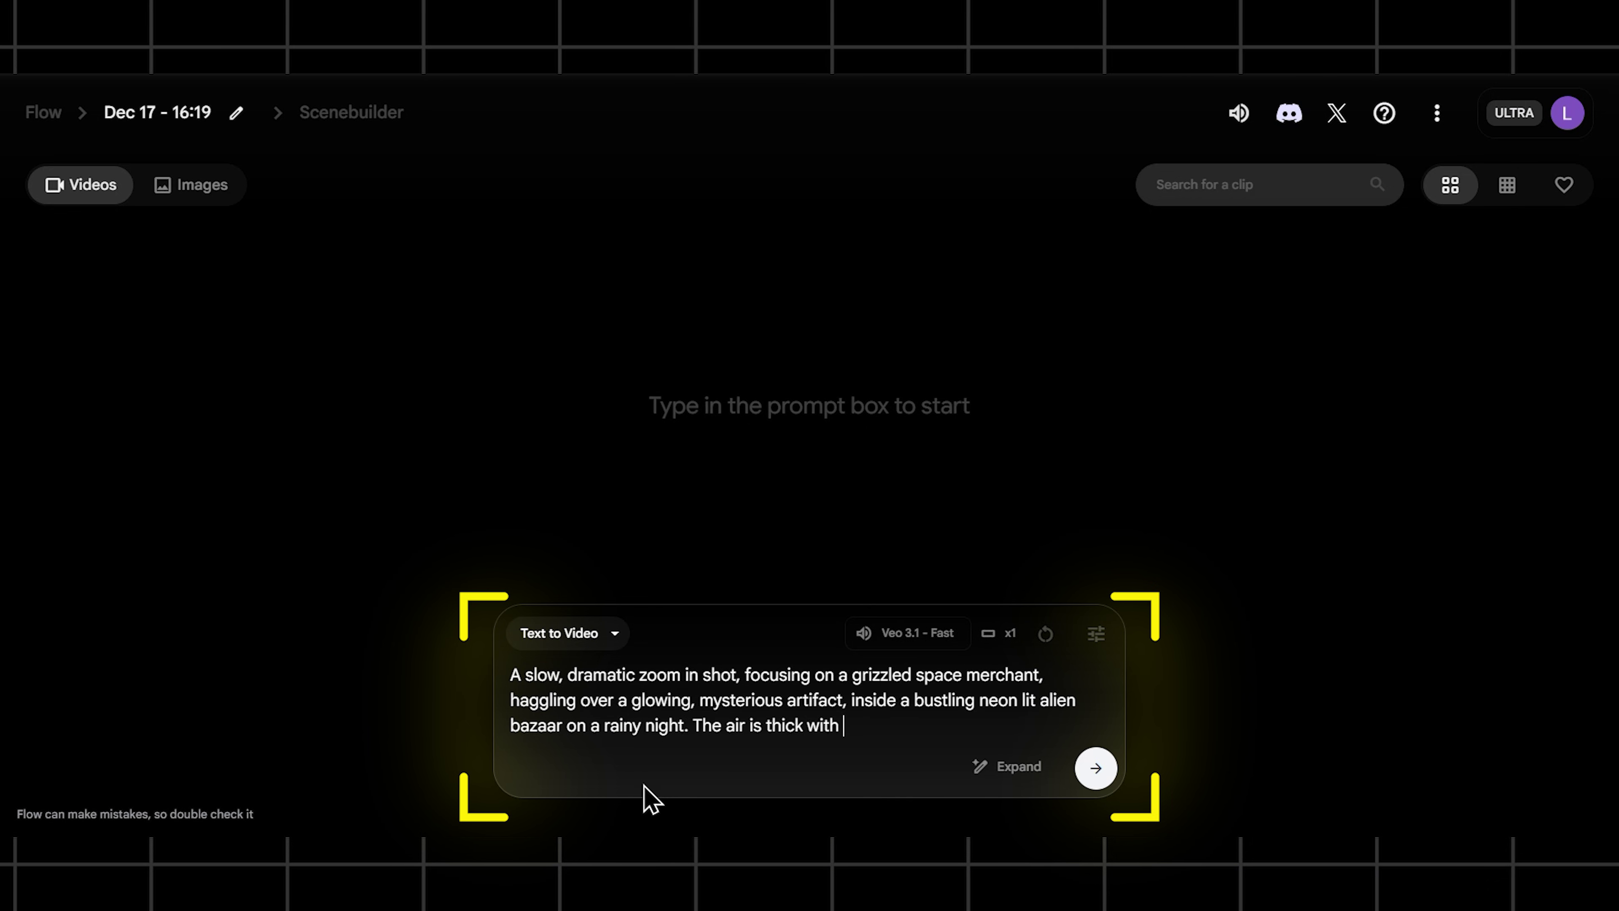
pyautogui.write(' flicker erra')
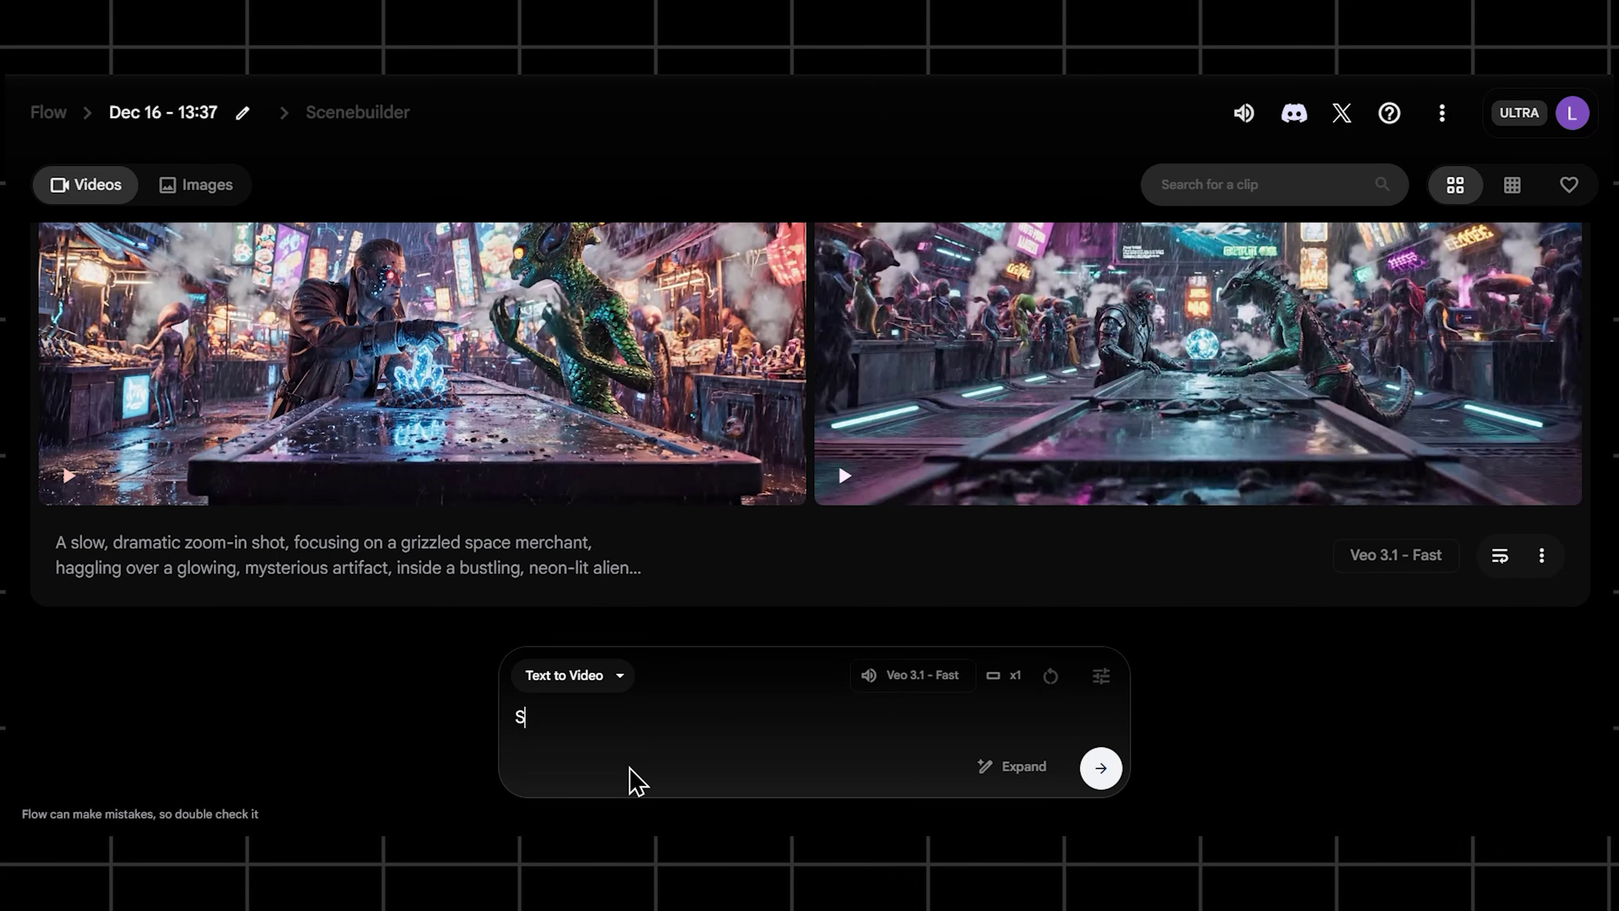
# Step: Generate a sweeping drone shot of a classic convertible on a coastal road, with a warm, nostalgic feel
pyautogui.write('weeping drone')
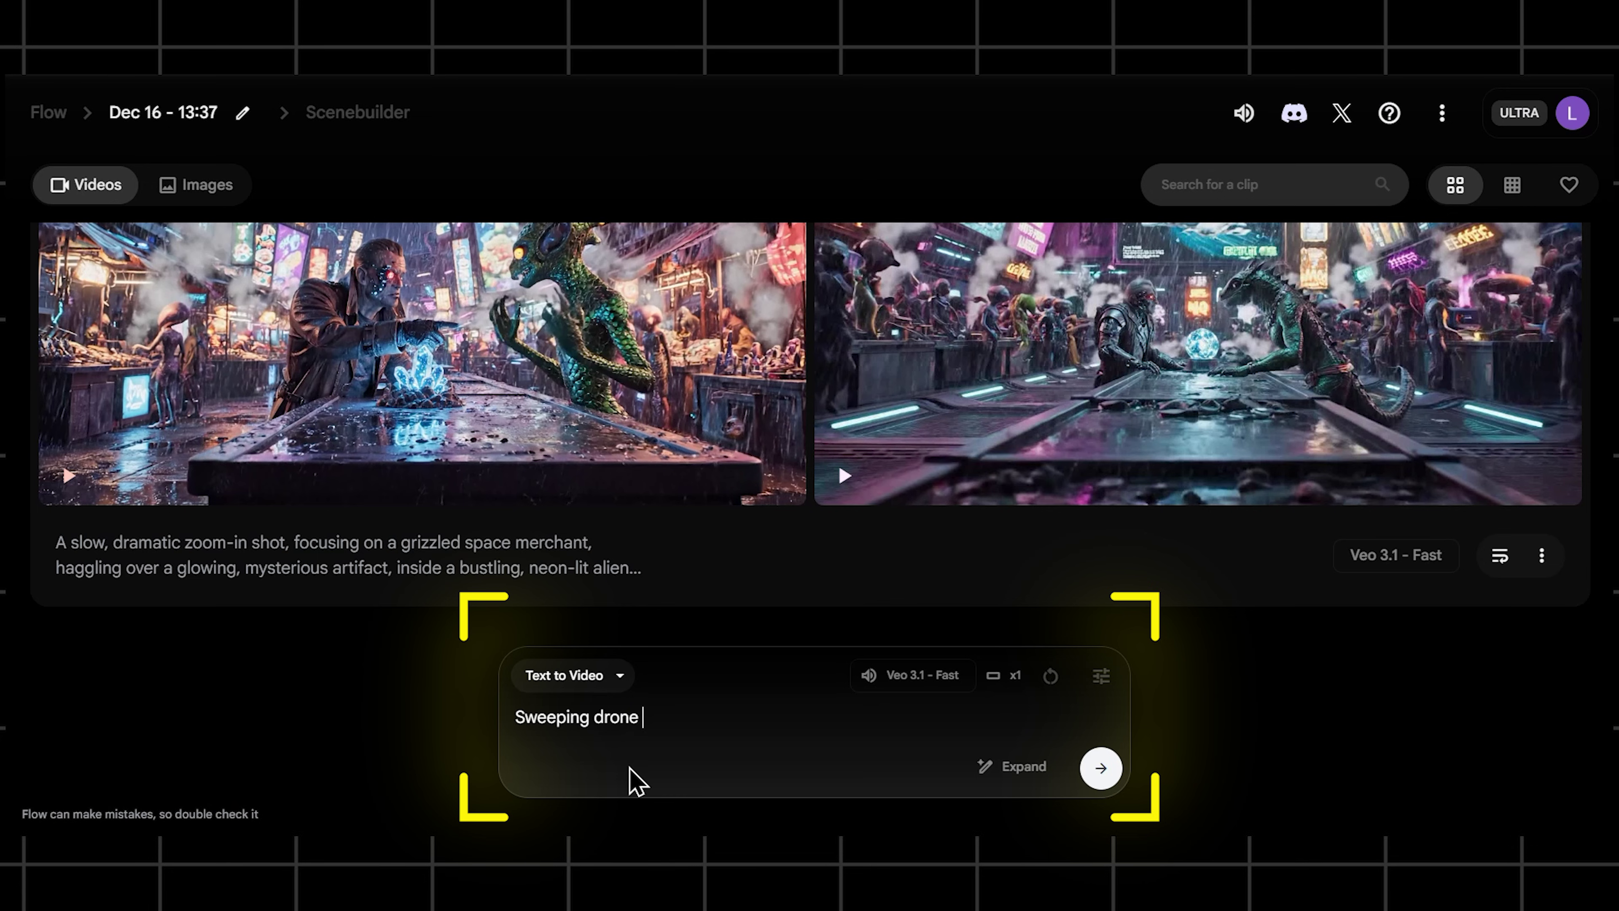
pyautogui.write(' shot that starts clo')
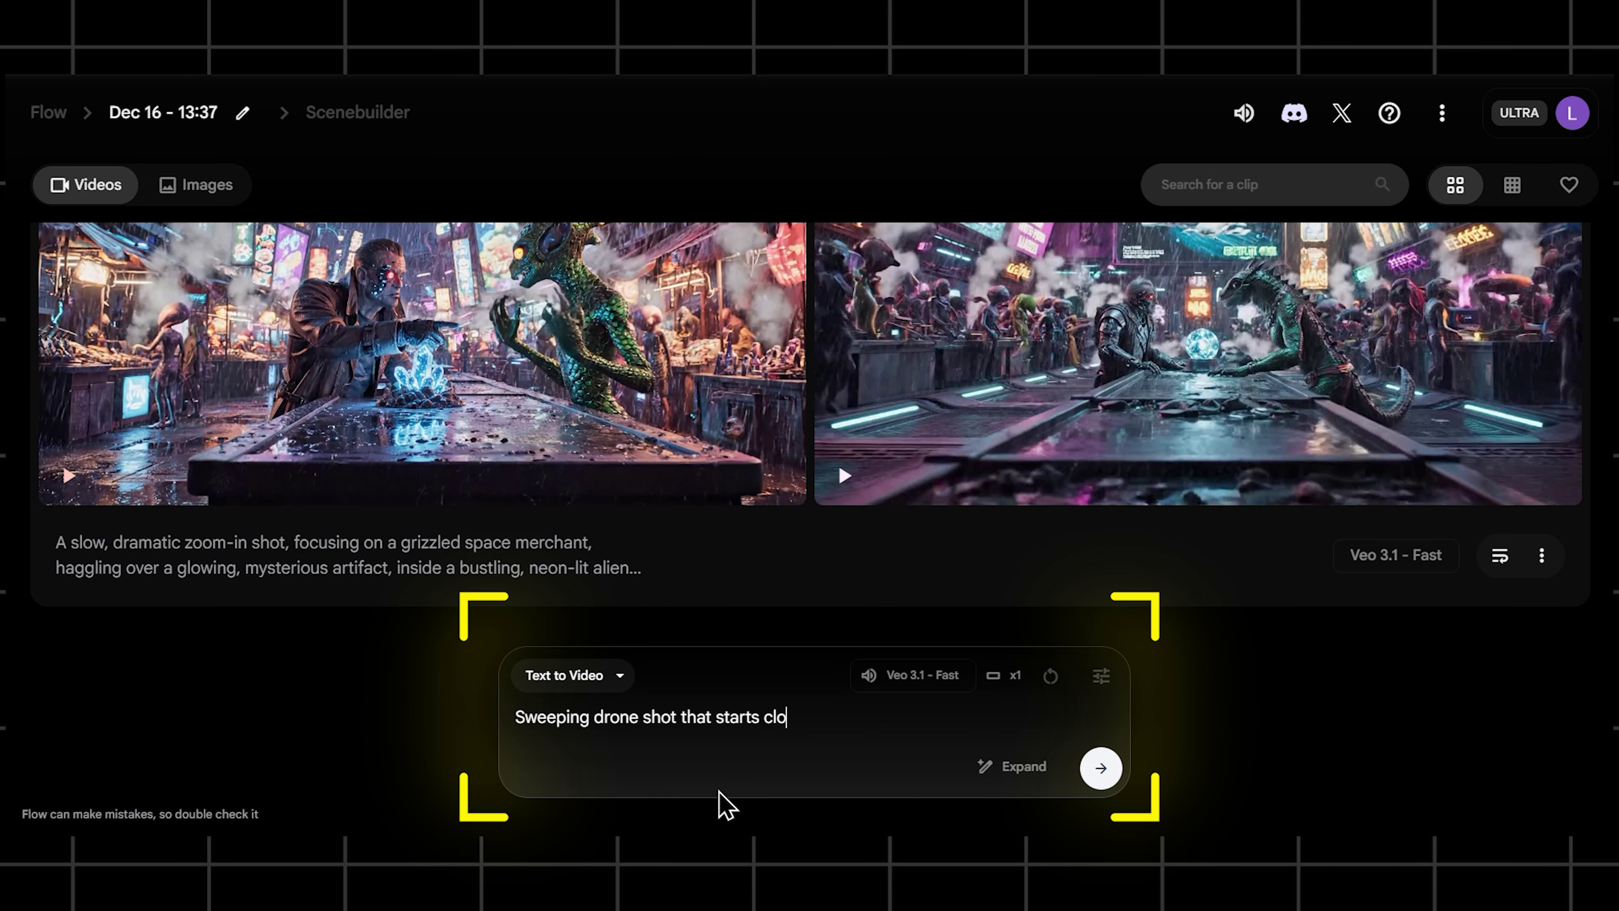
pyautogui.write('se on a classic convertib')
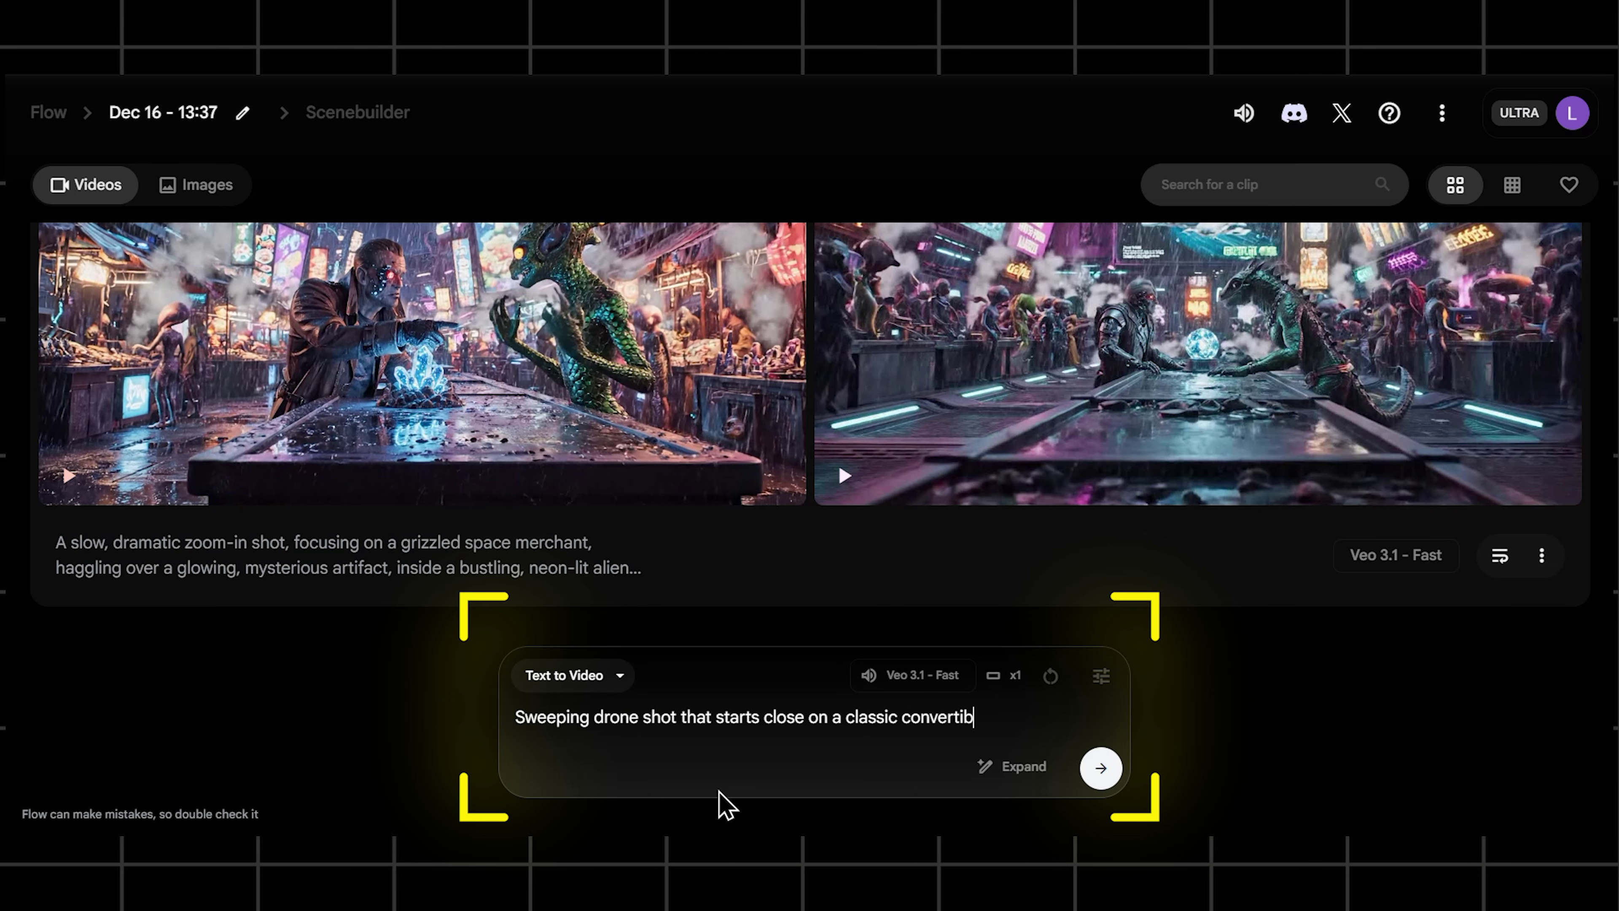
pyautogui.write('le driving down a coastal highway, then pulls back to reveal the vast, sparkling o')
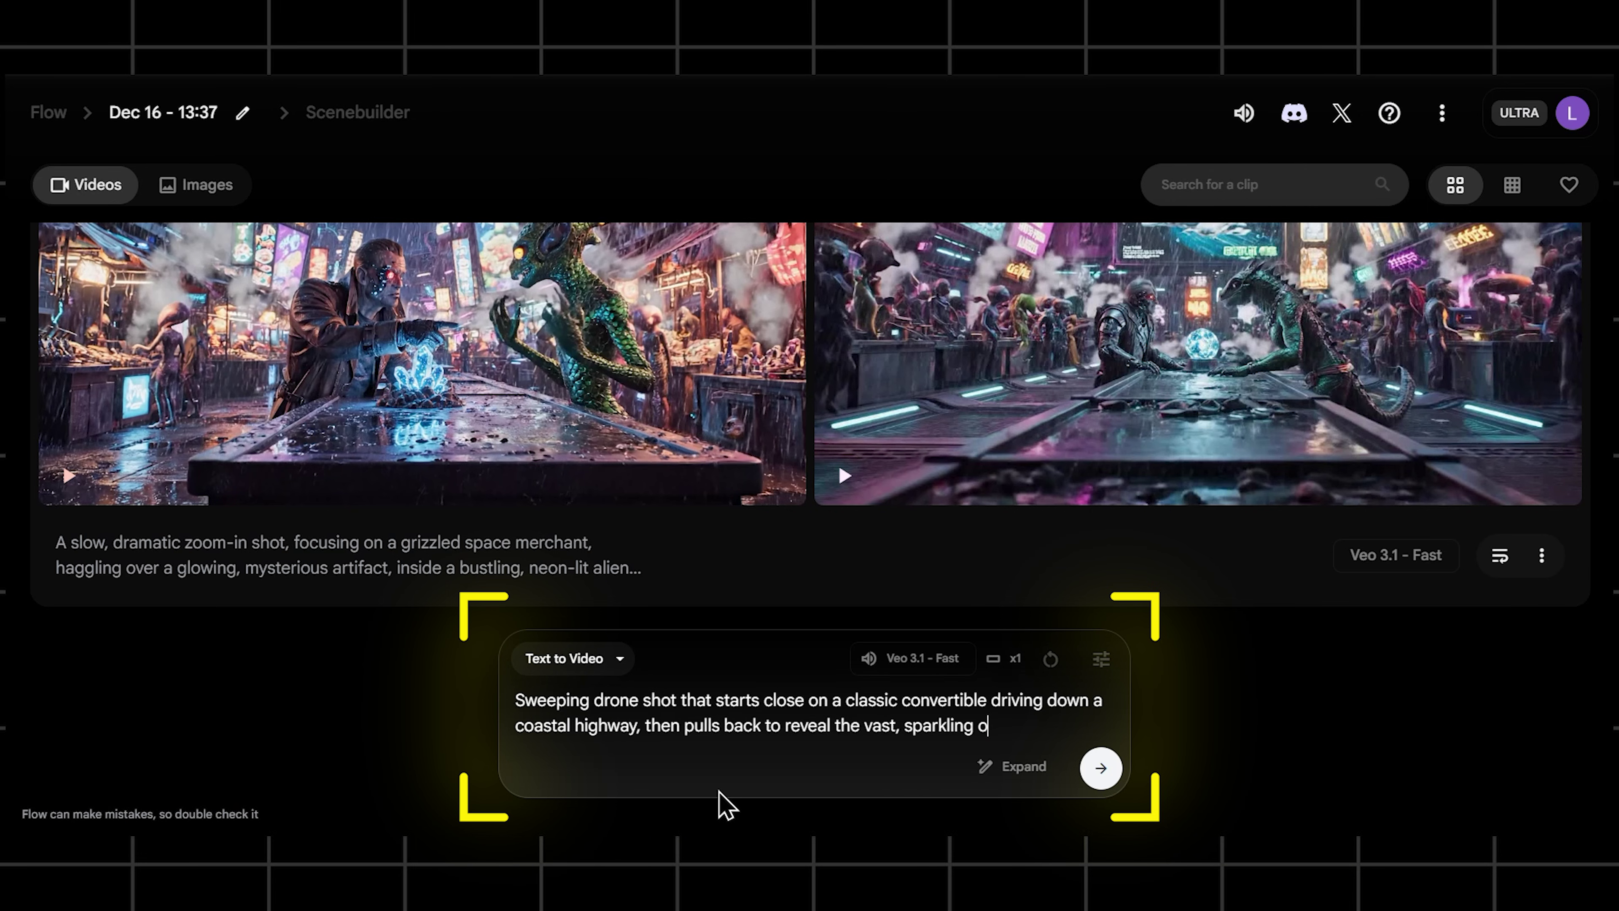
pyautogui.write('amatic clif')
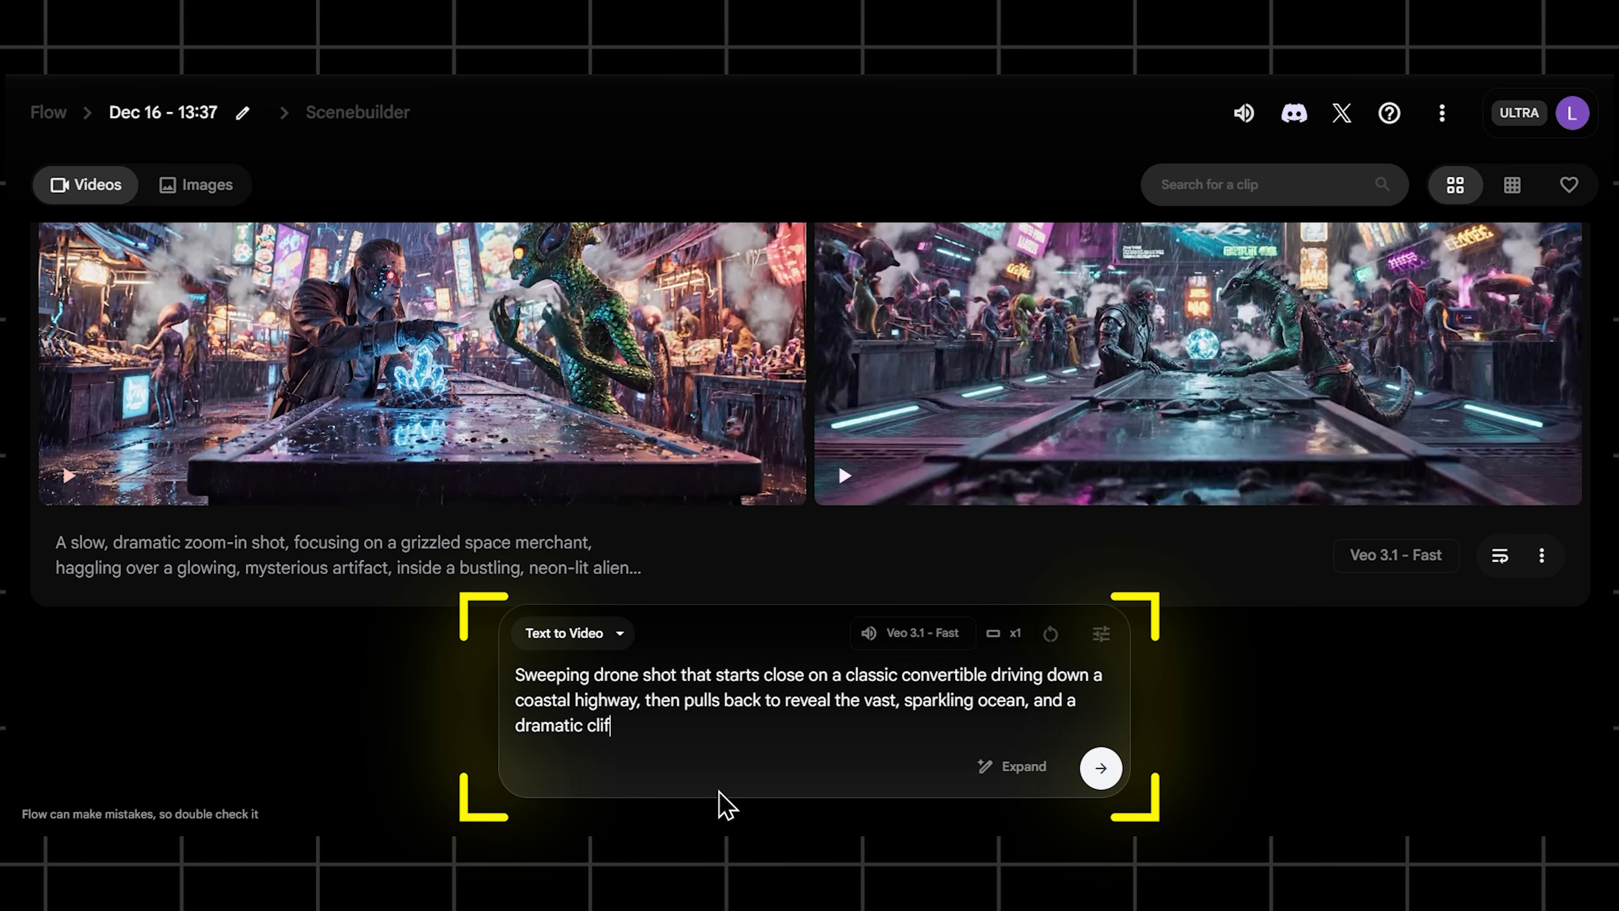
pyautogui.write('lden hour lighting,')
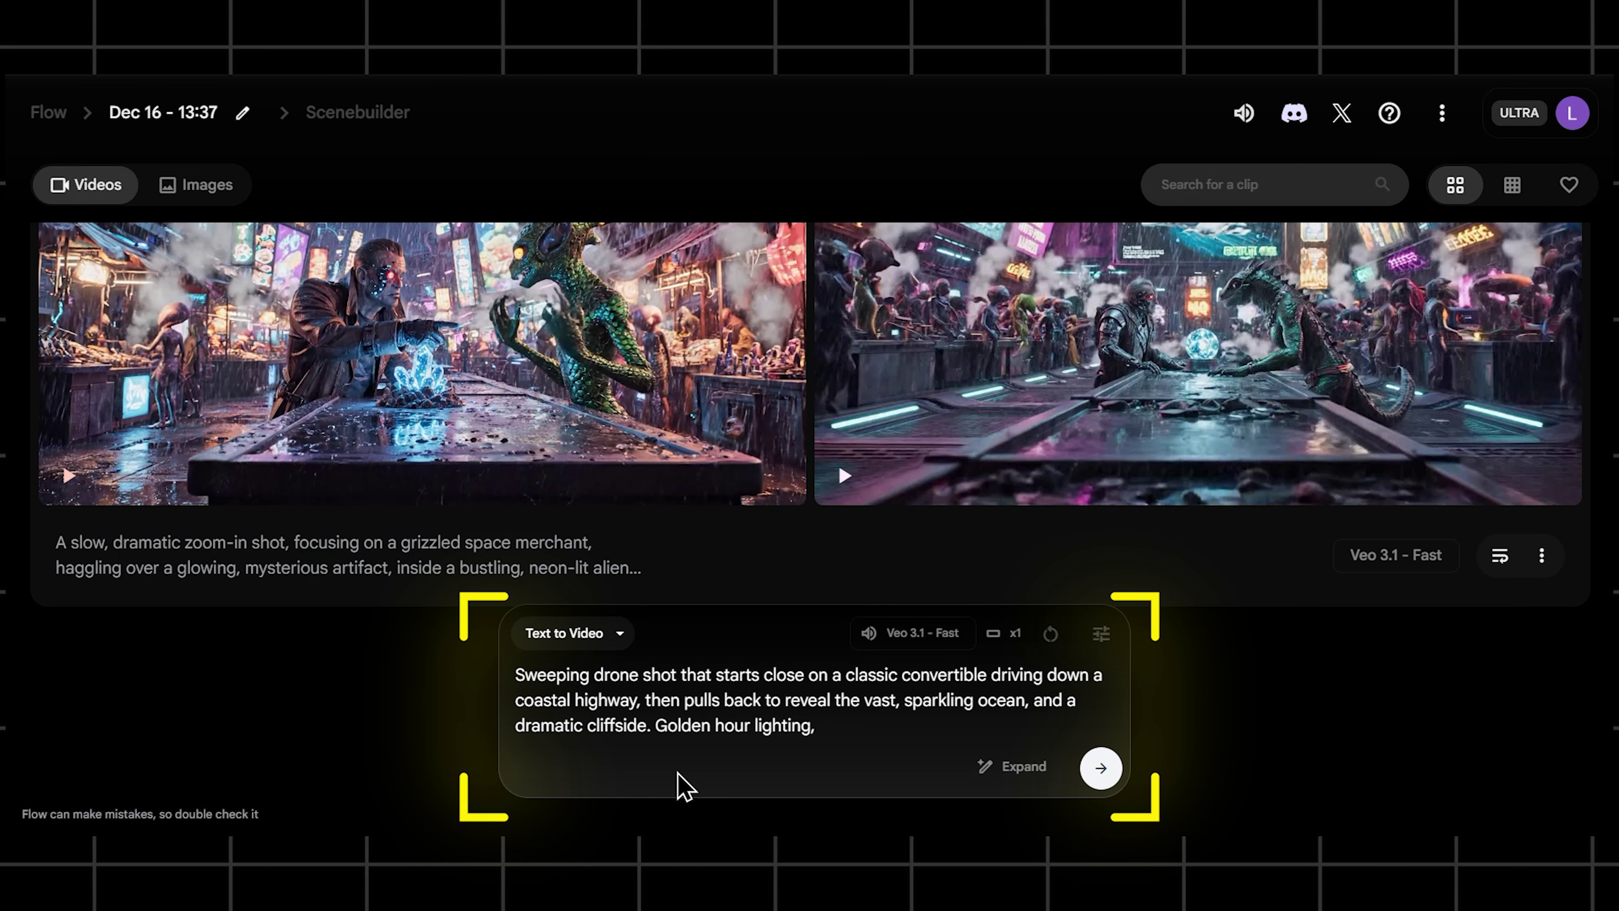
pyautogui.write(' warm and nostalgic feel')
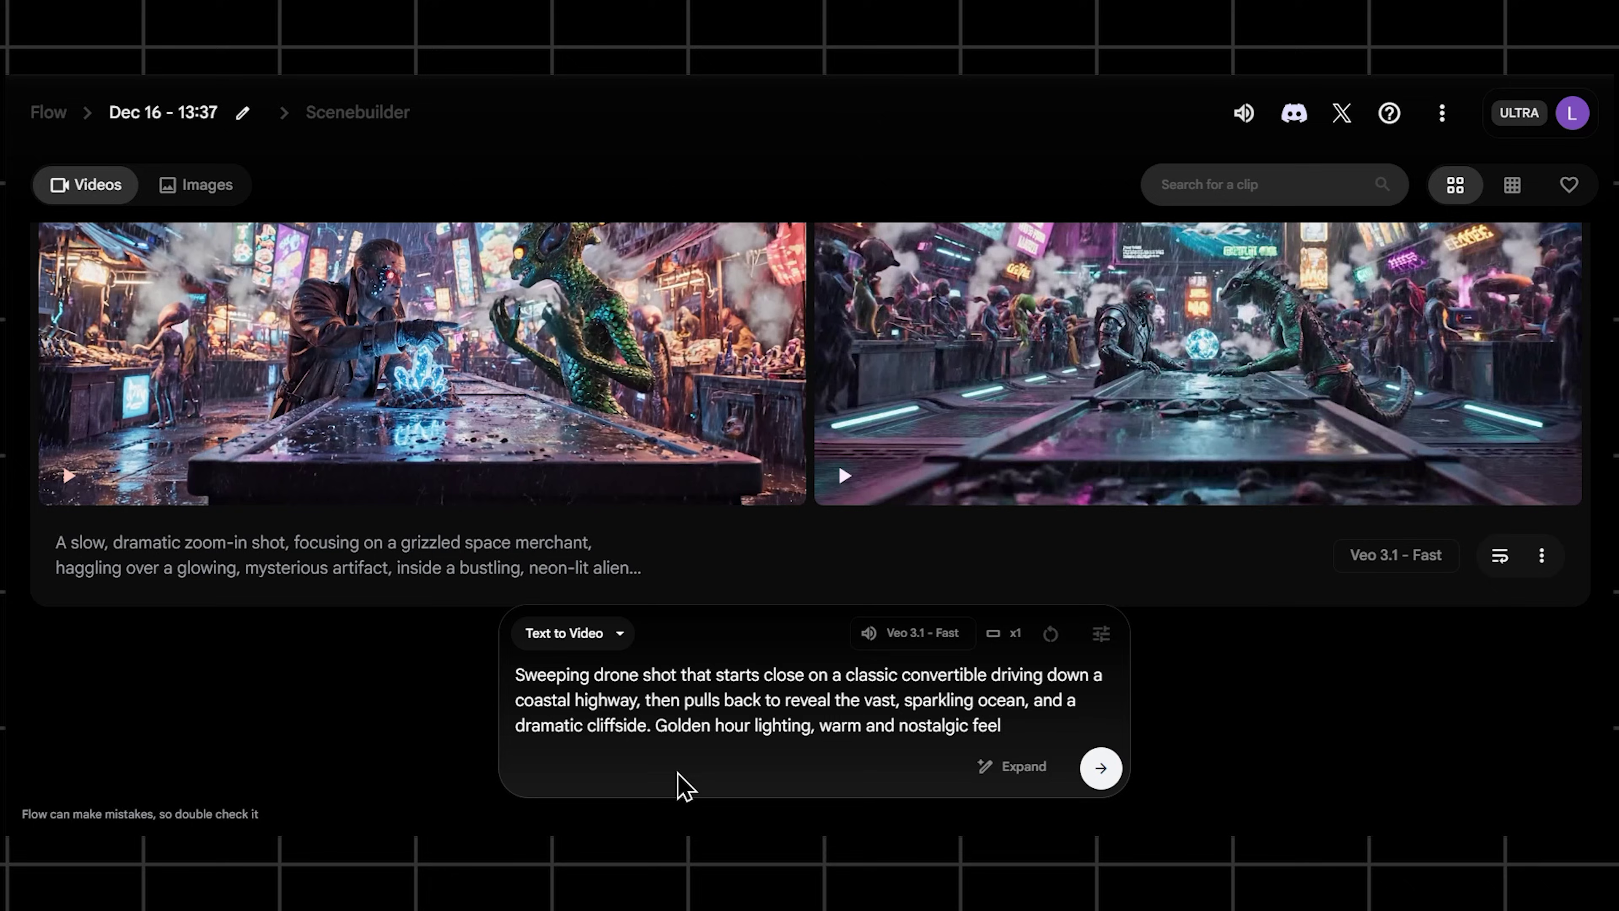
pyautogui.click(1100, 768)
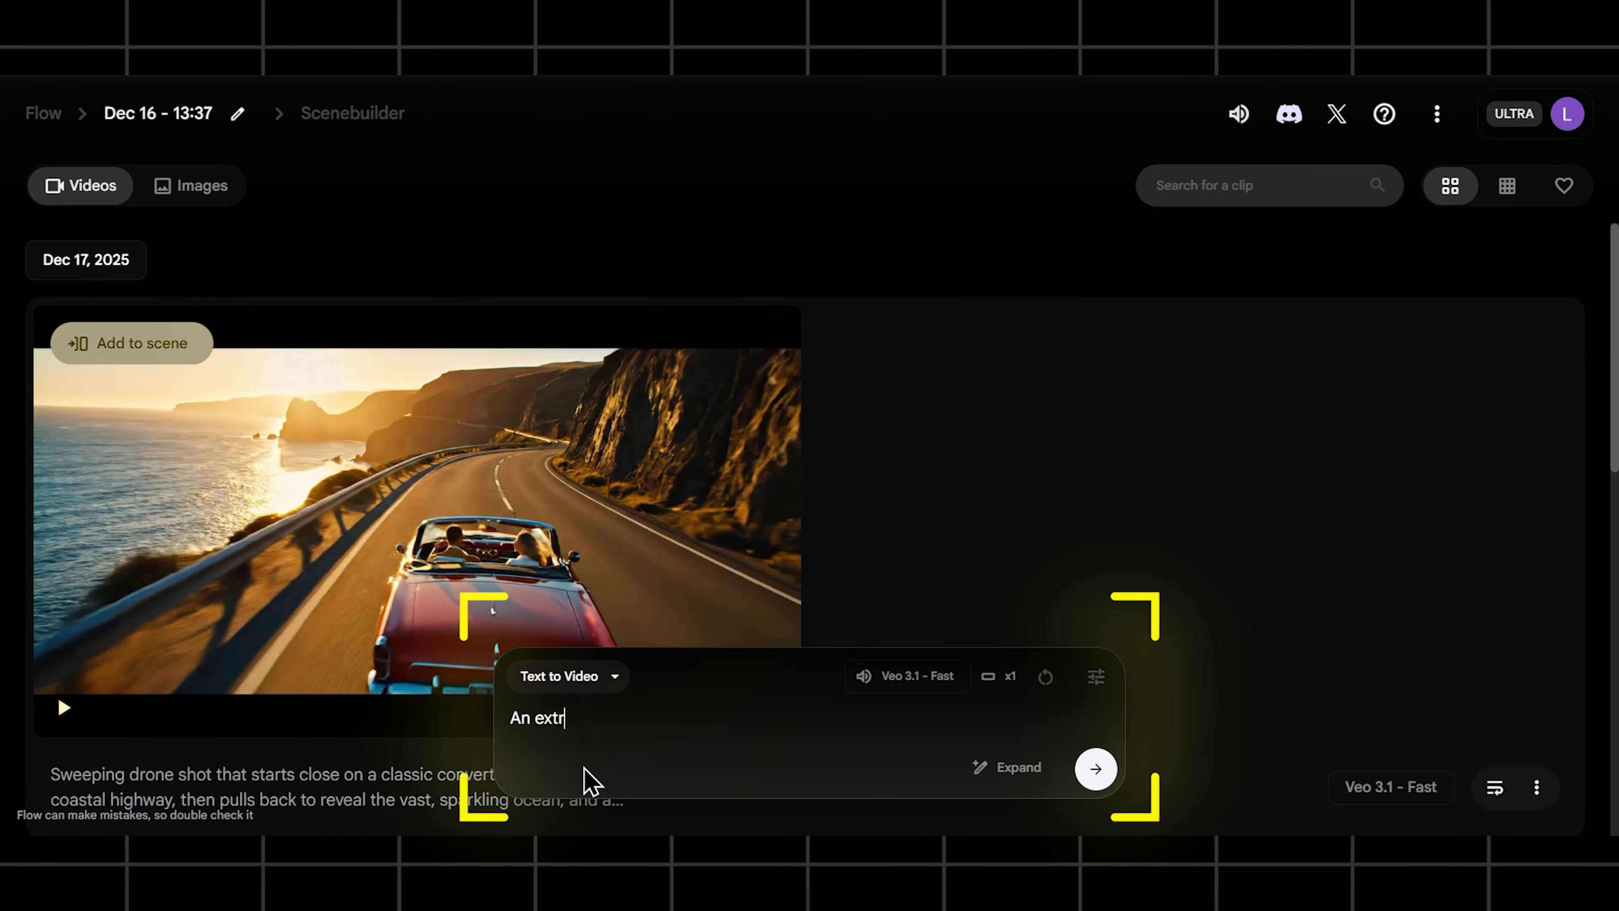
# Step: Describe an extreme close-up of a chef's hands plating a dessert before a blurry kitchen
pyautogui.write("closeup of a chef's")
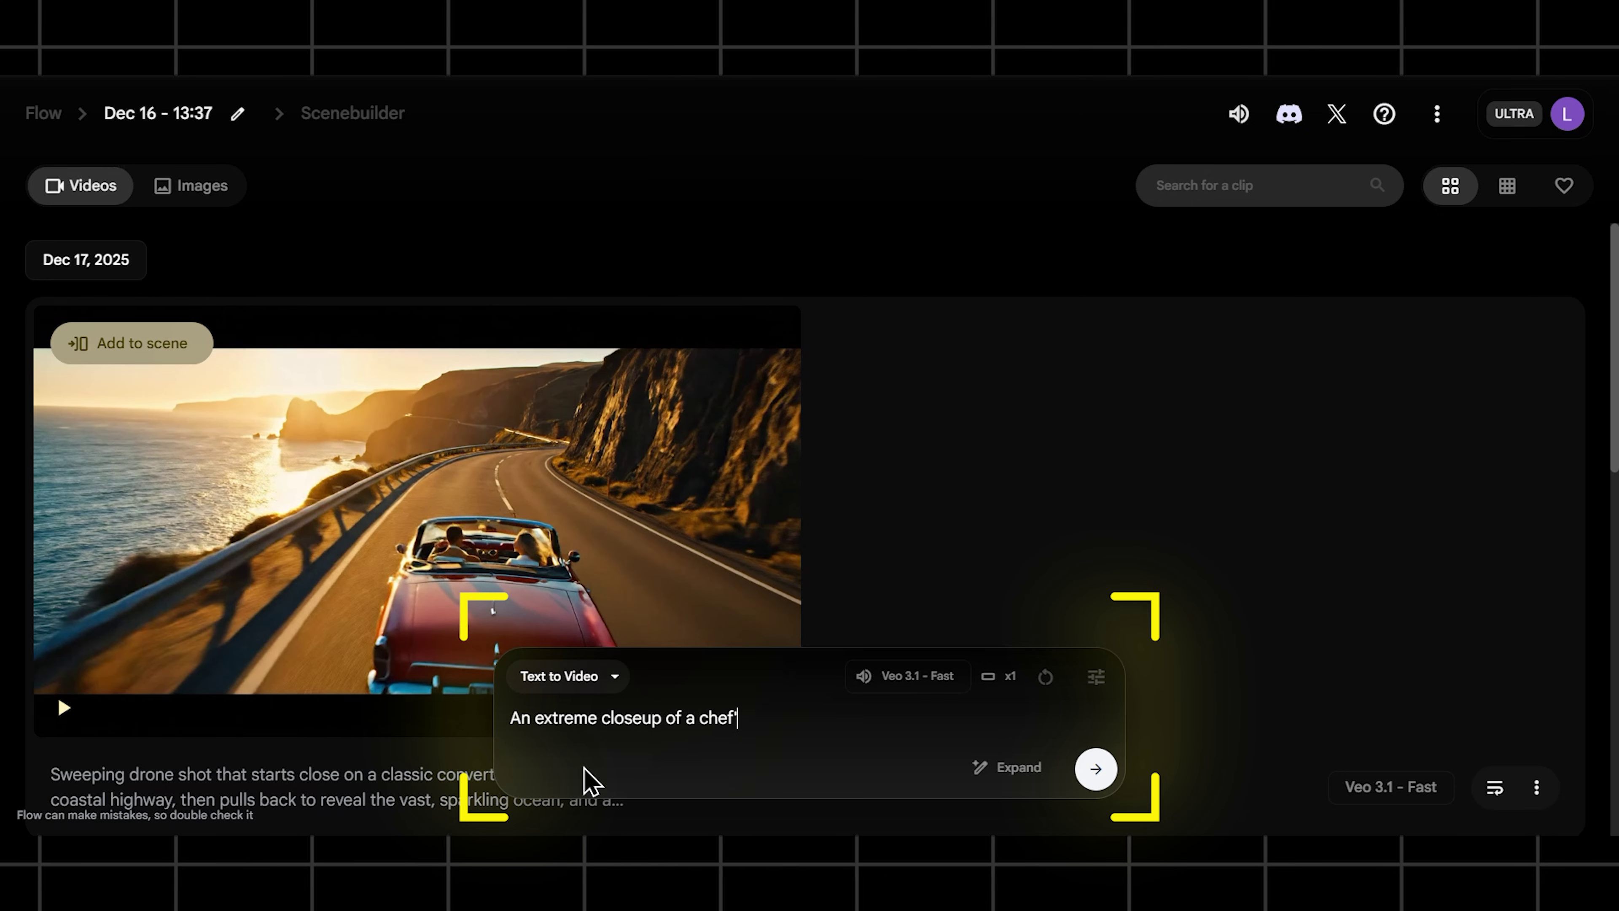
pyautogui.write(' hands, meticulou')
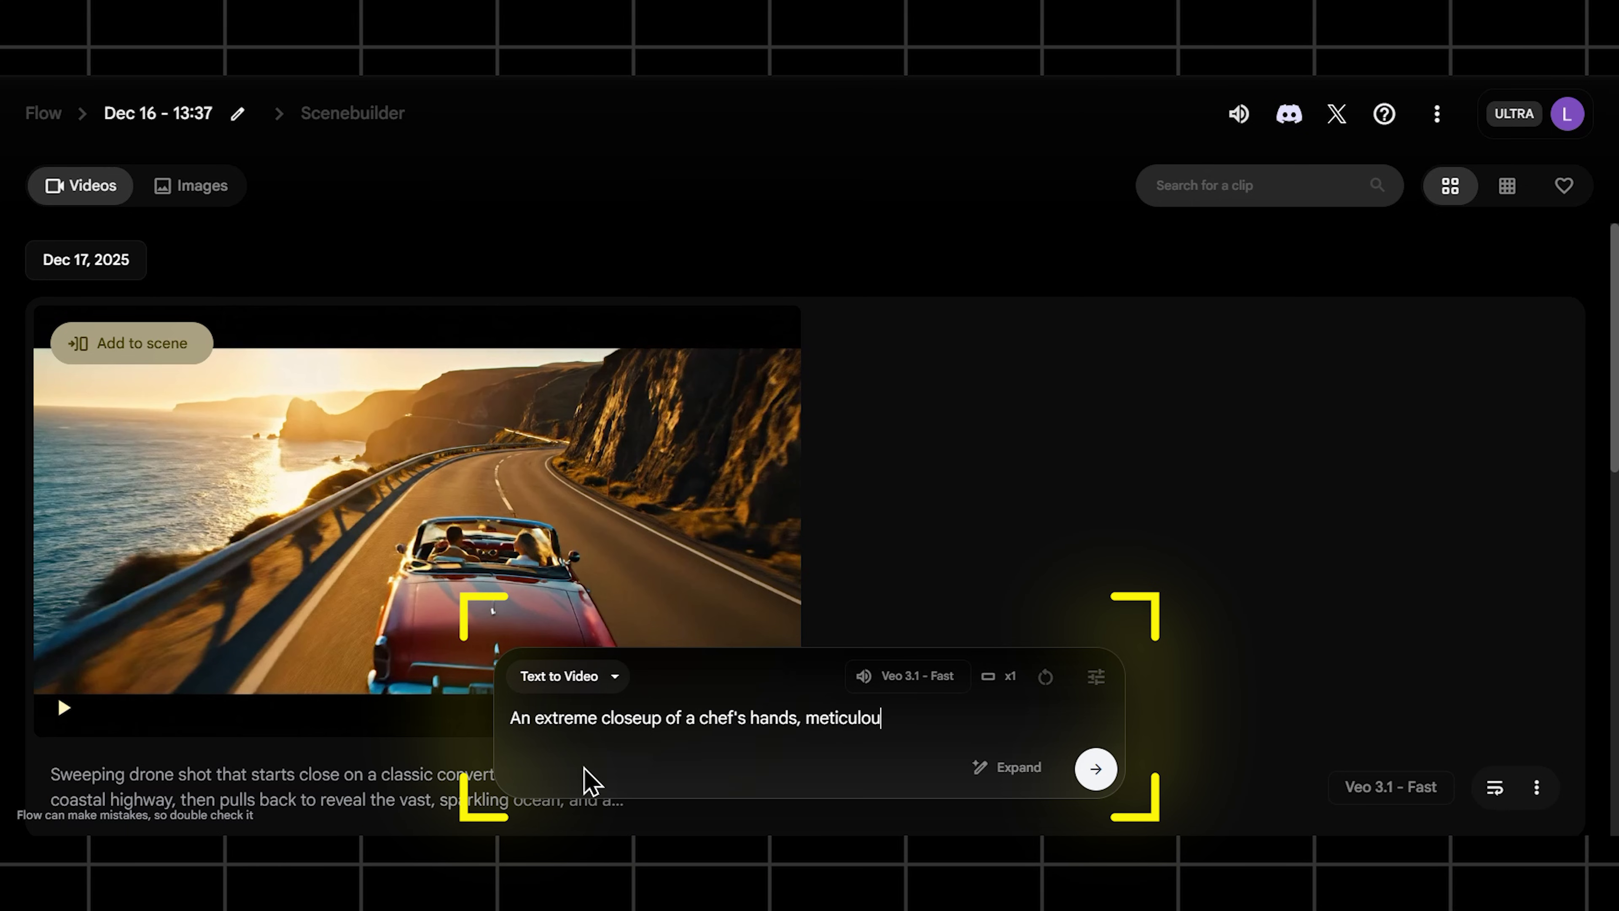
pyautogui.write('sly plating a delicate ')
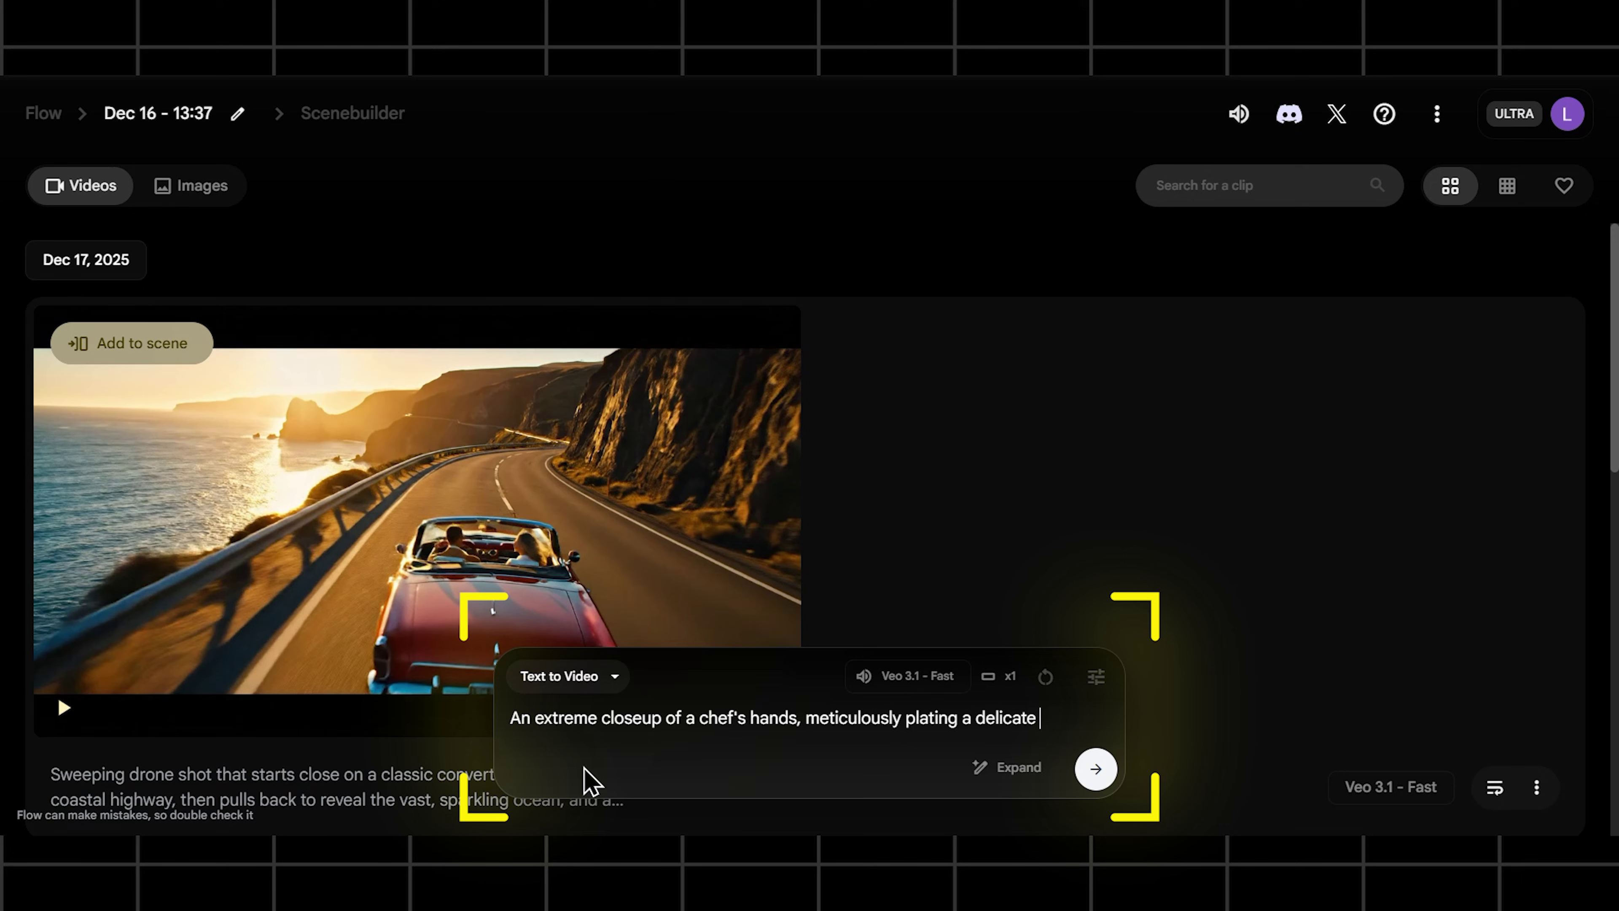
pyautogui.write('desert. The background is a soft b')
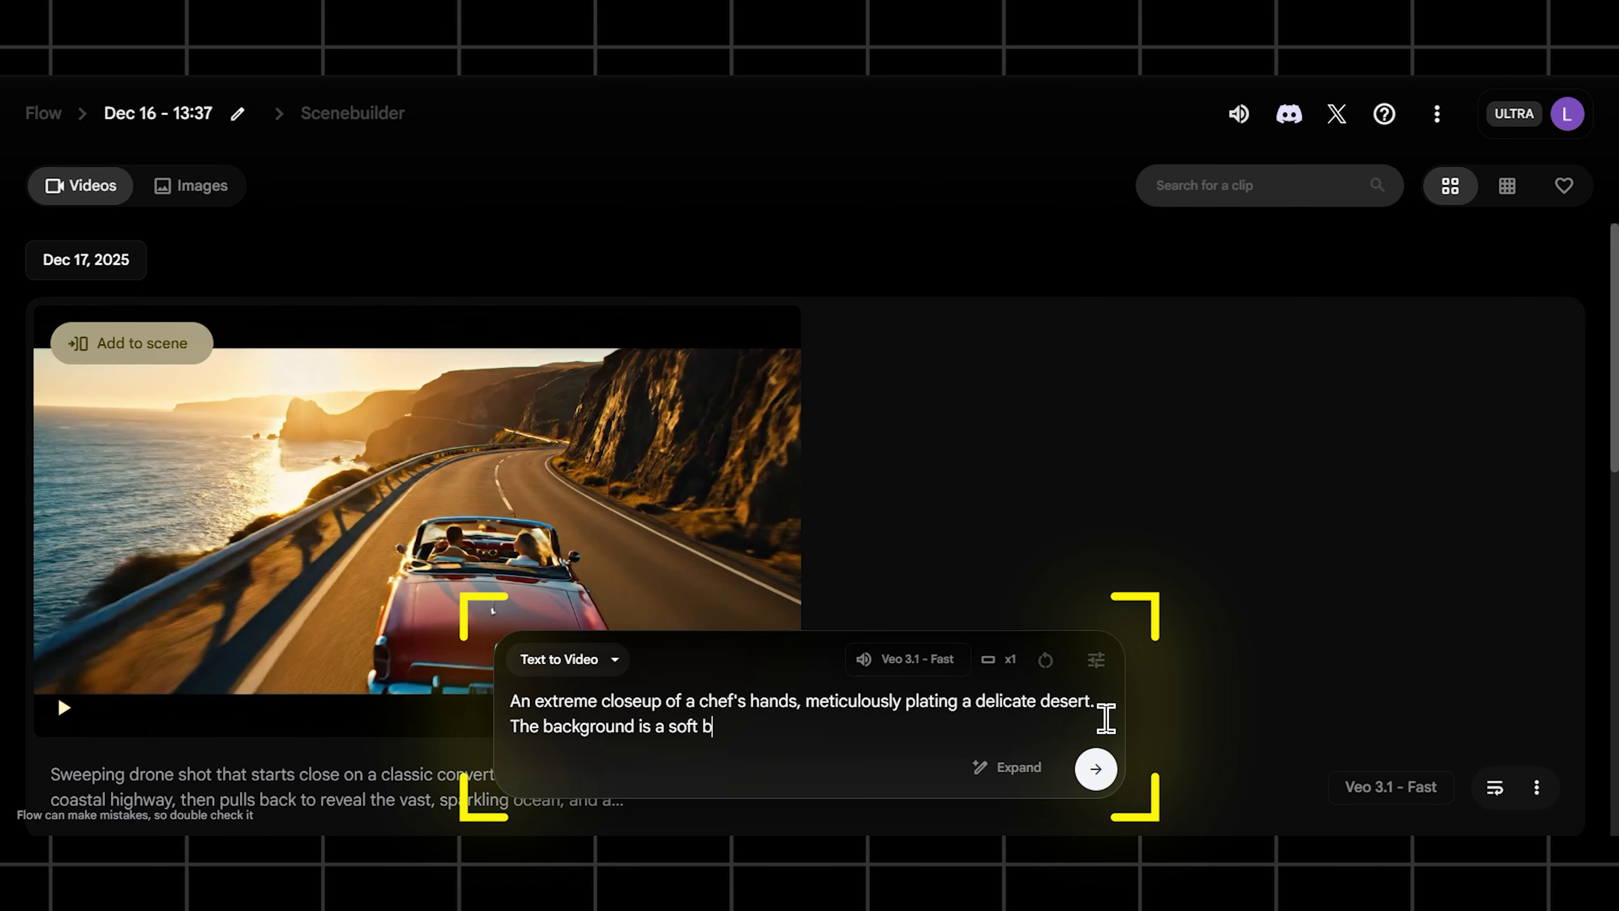
pyautogui.write('lurry kitchen, creating a shallo')
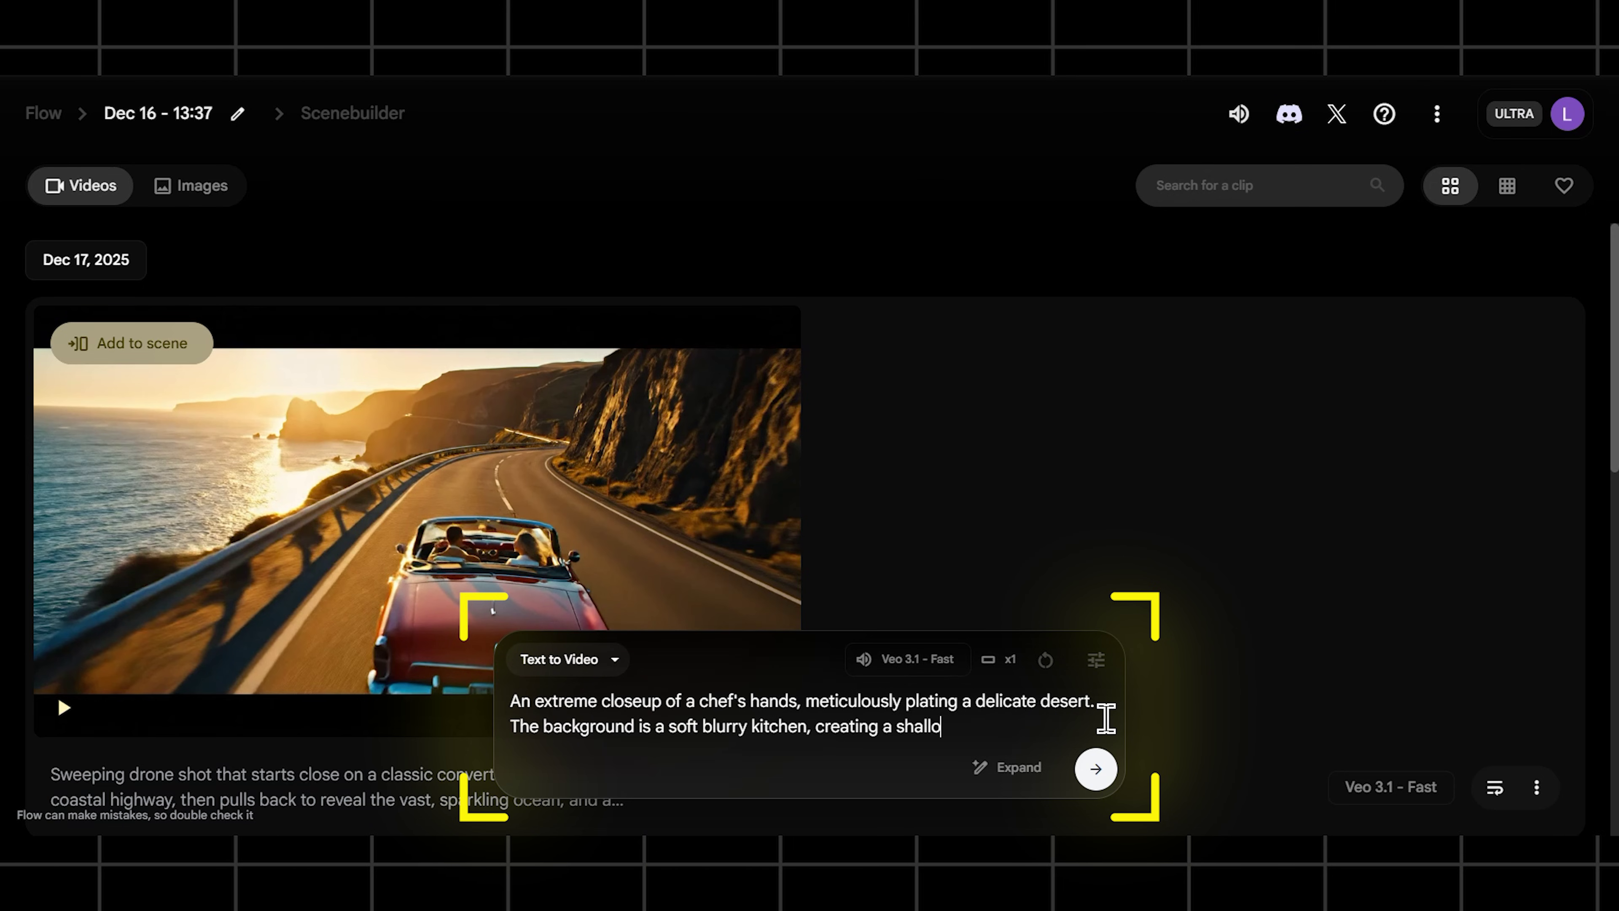
pyautogui.write('w depth of field that makes the food l')
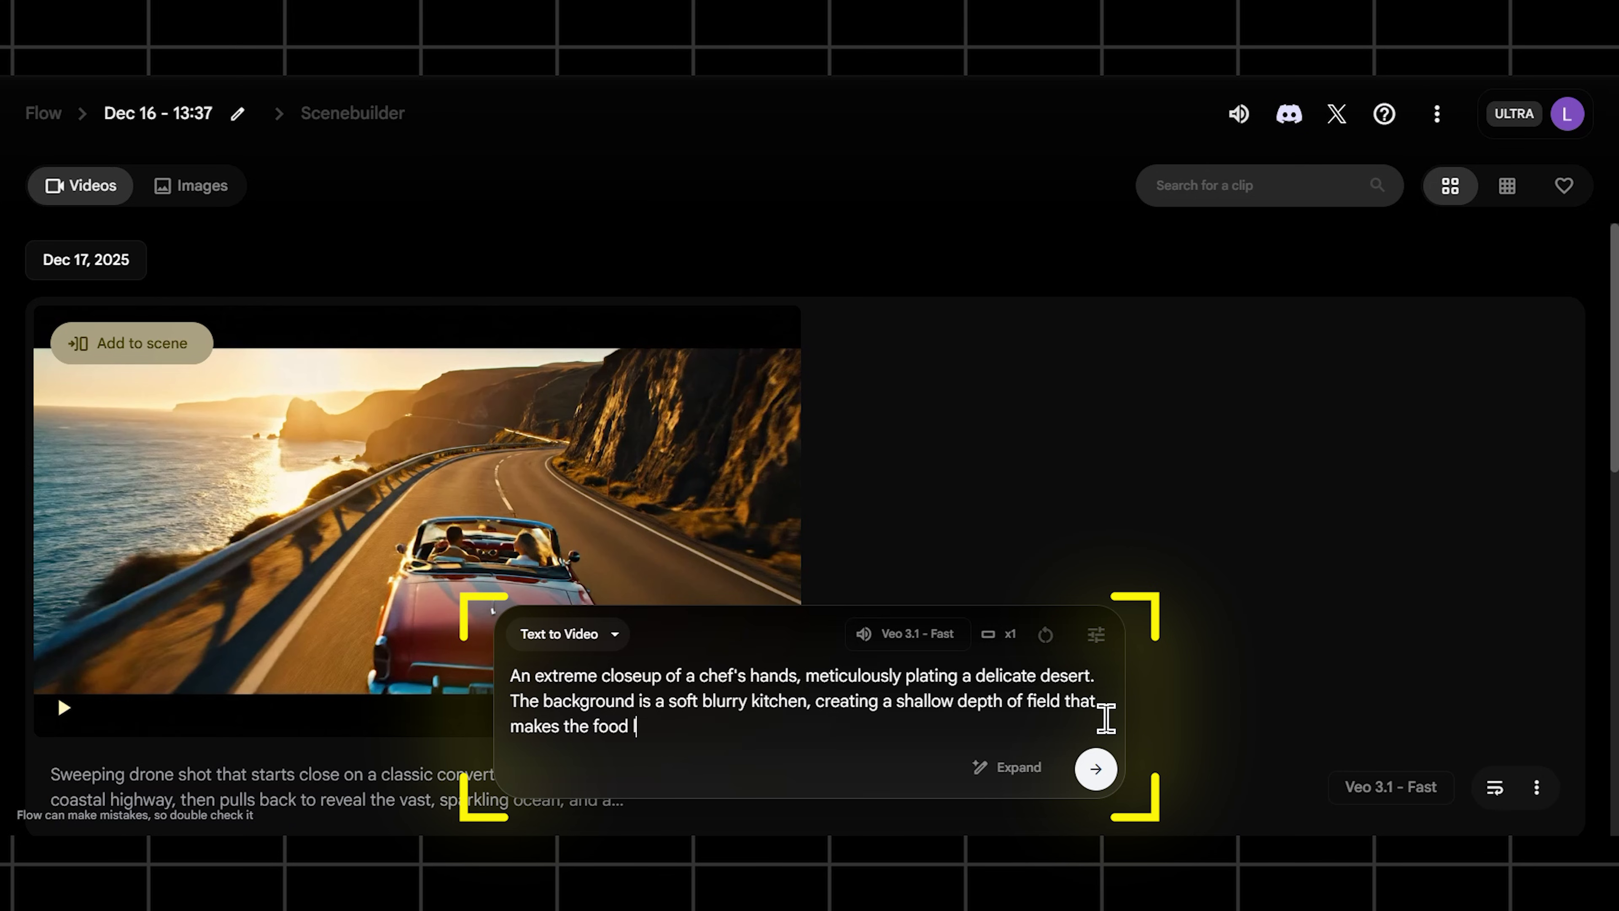
pyautogui.write('ook like a work of art. Moody, dram')
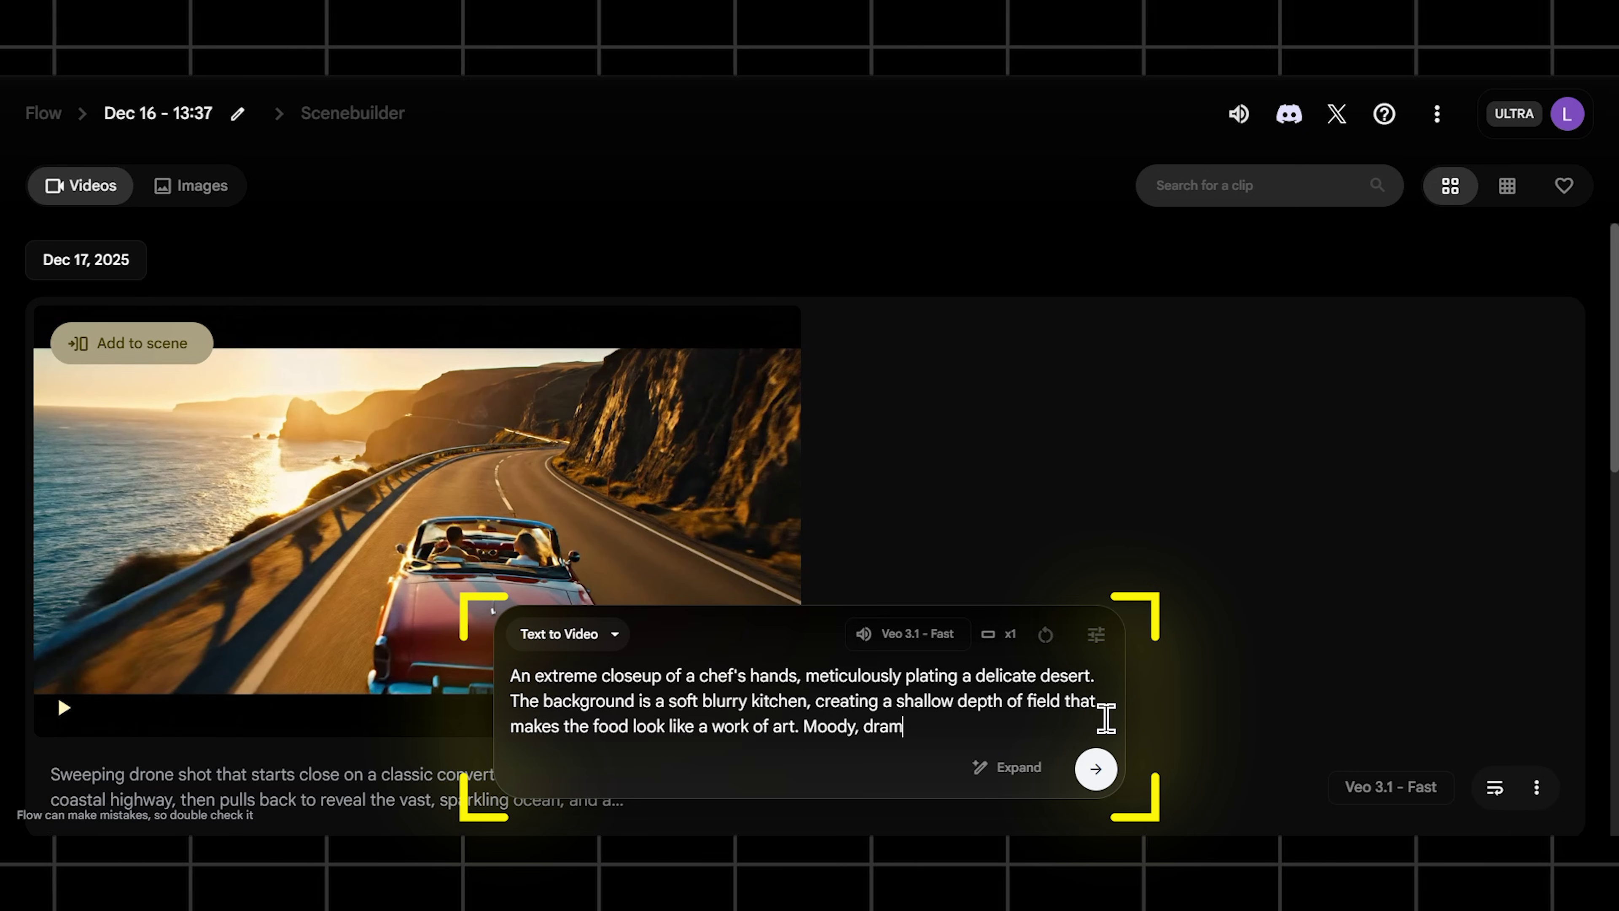
pyautogui.write('atic lighting.')
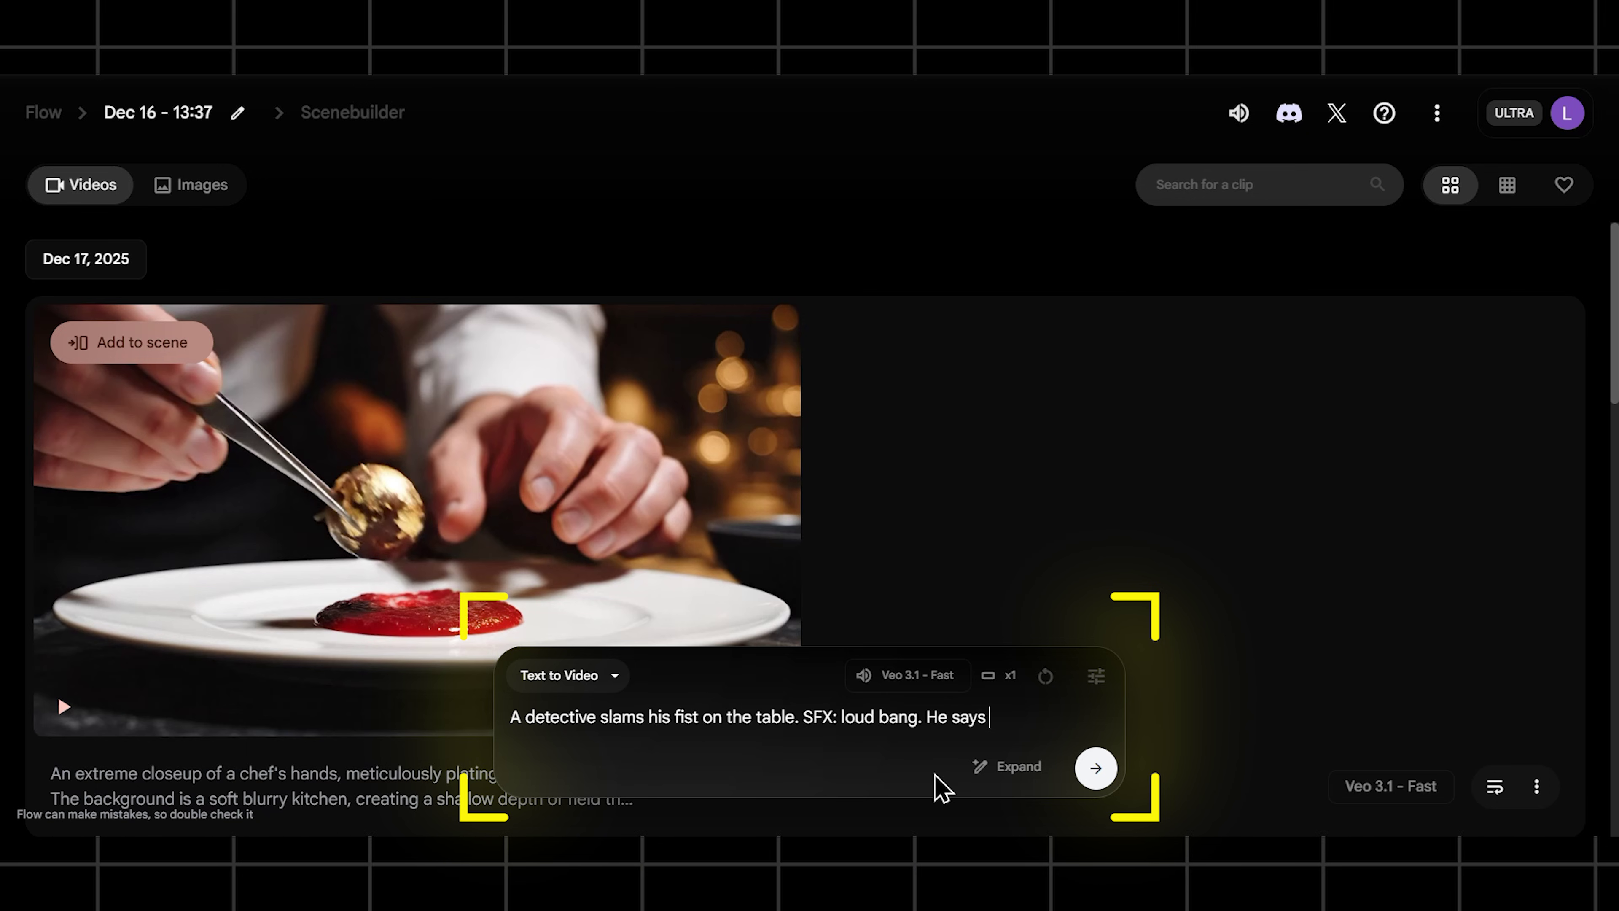
# Step: Generate the rainy detective interrogation clip with spoken dialogue, then switch to Frames to Video
pyautogui.write('voice " I know you are lying ". Ambient noise : rain tapping on the window pan')
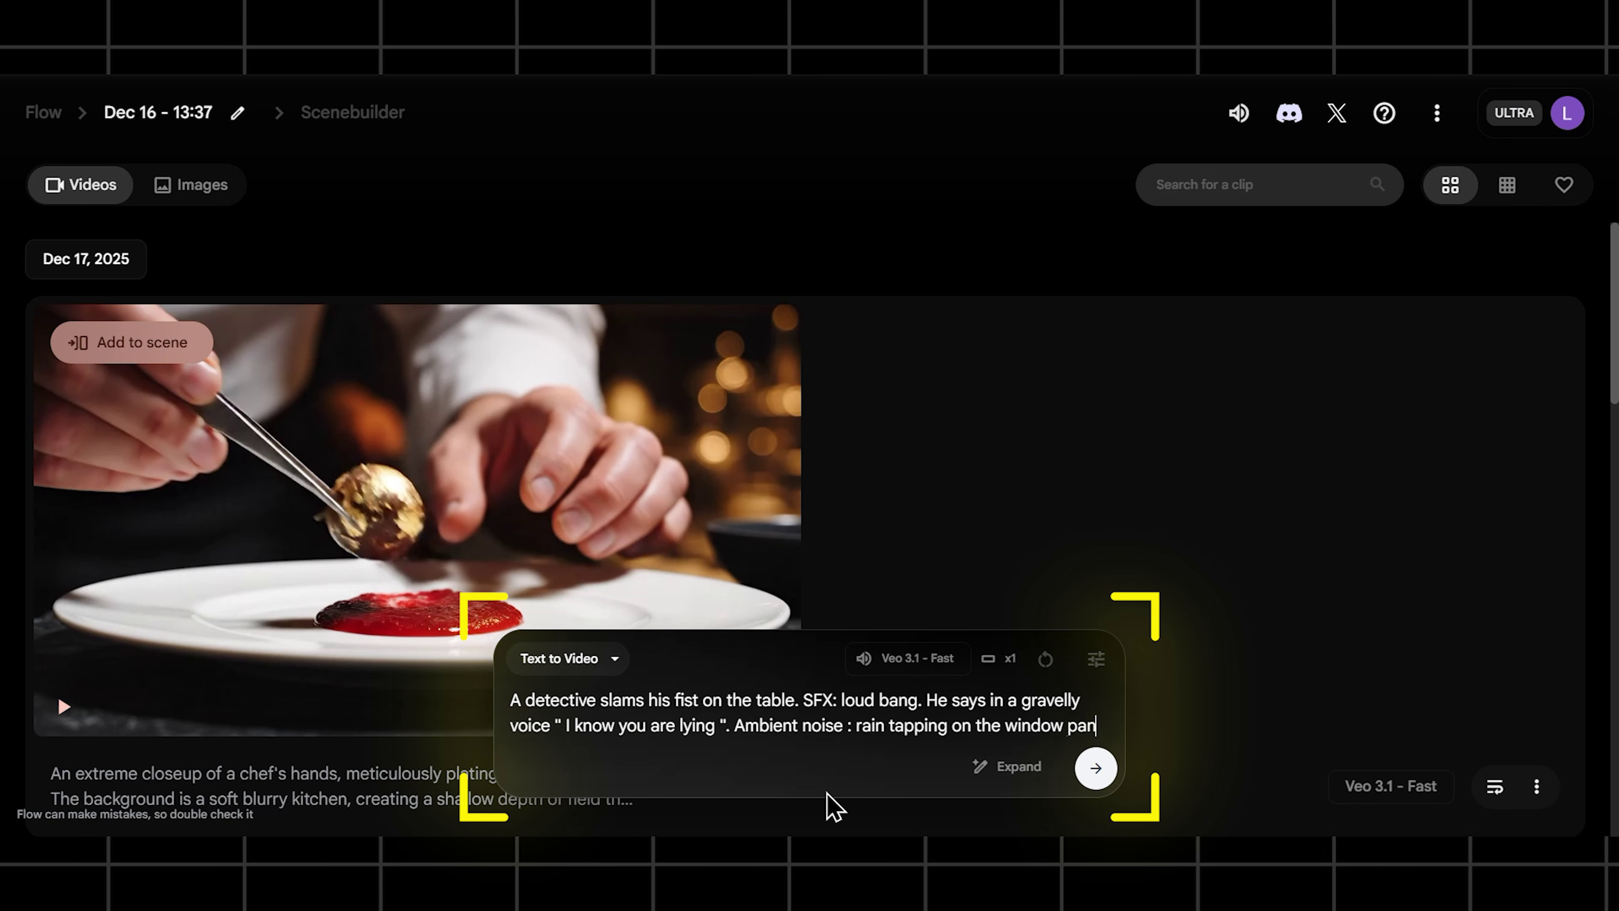
pyautogui.write('e.')
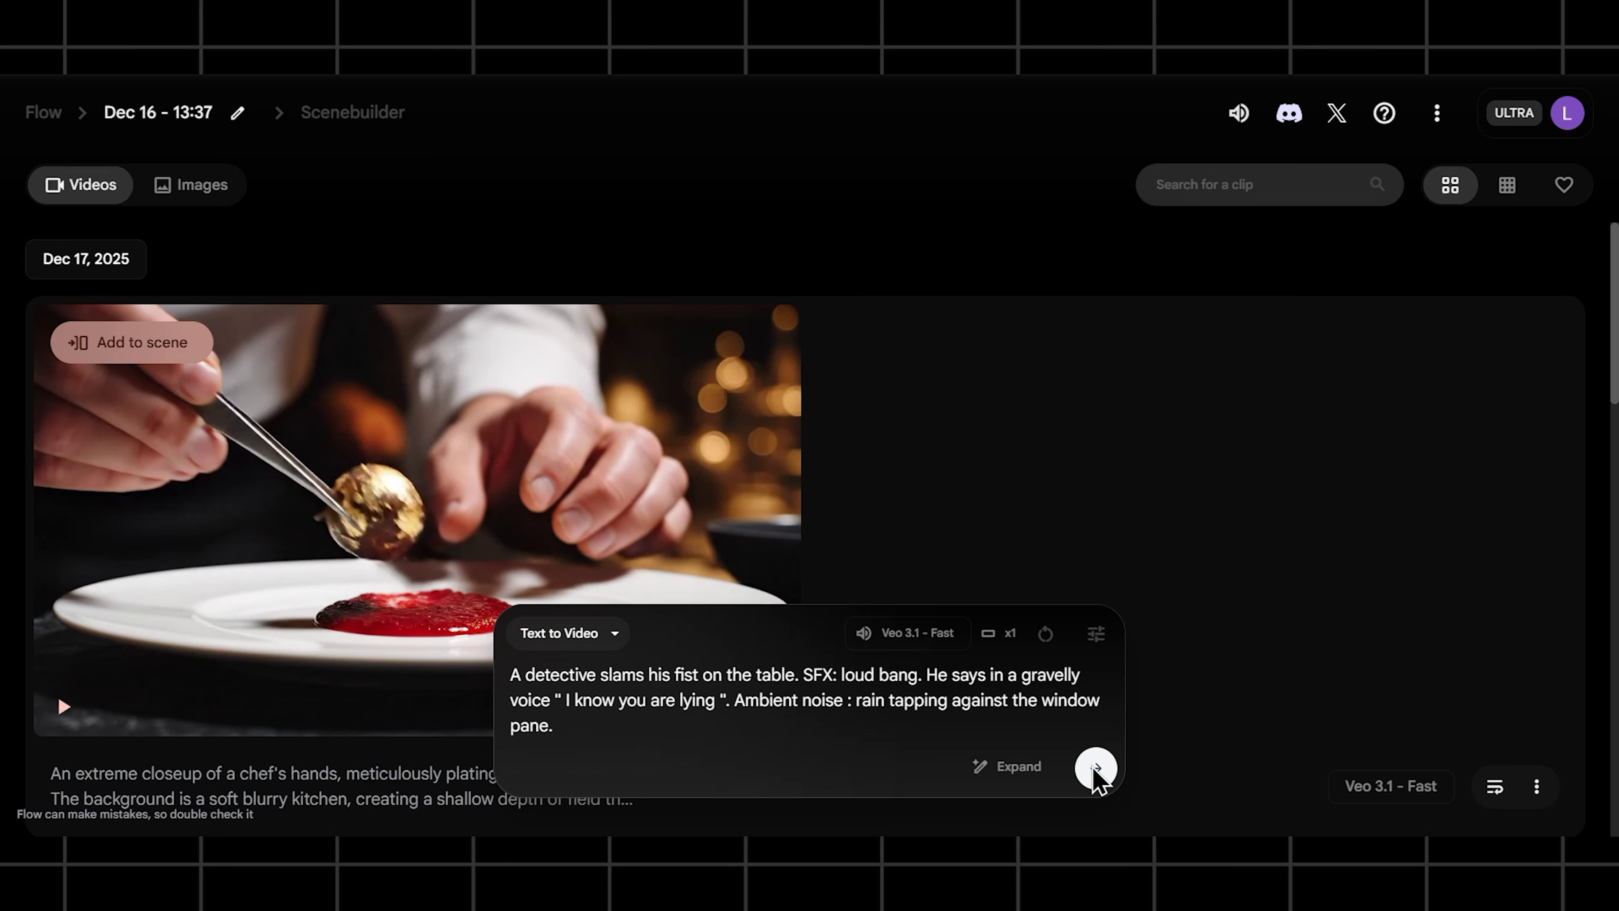
pyautogui.click(1095, 768)
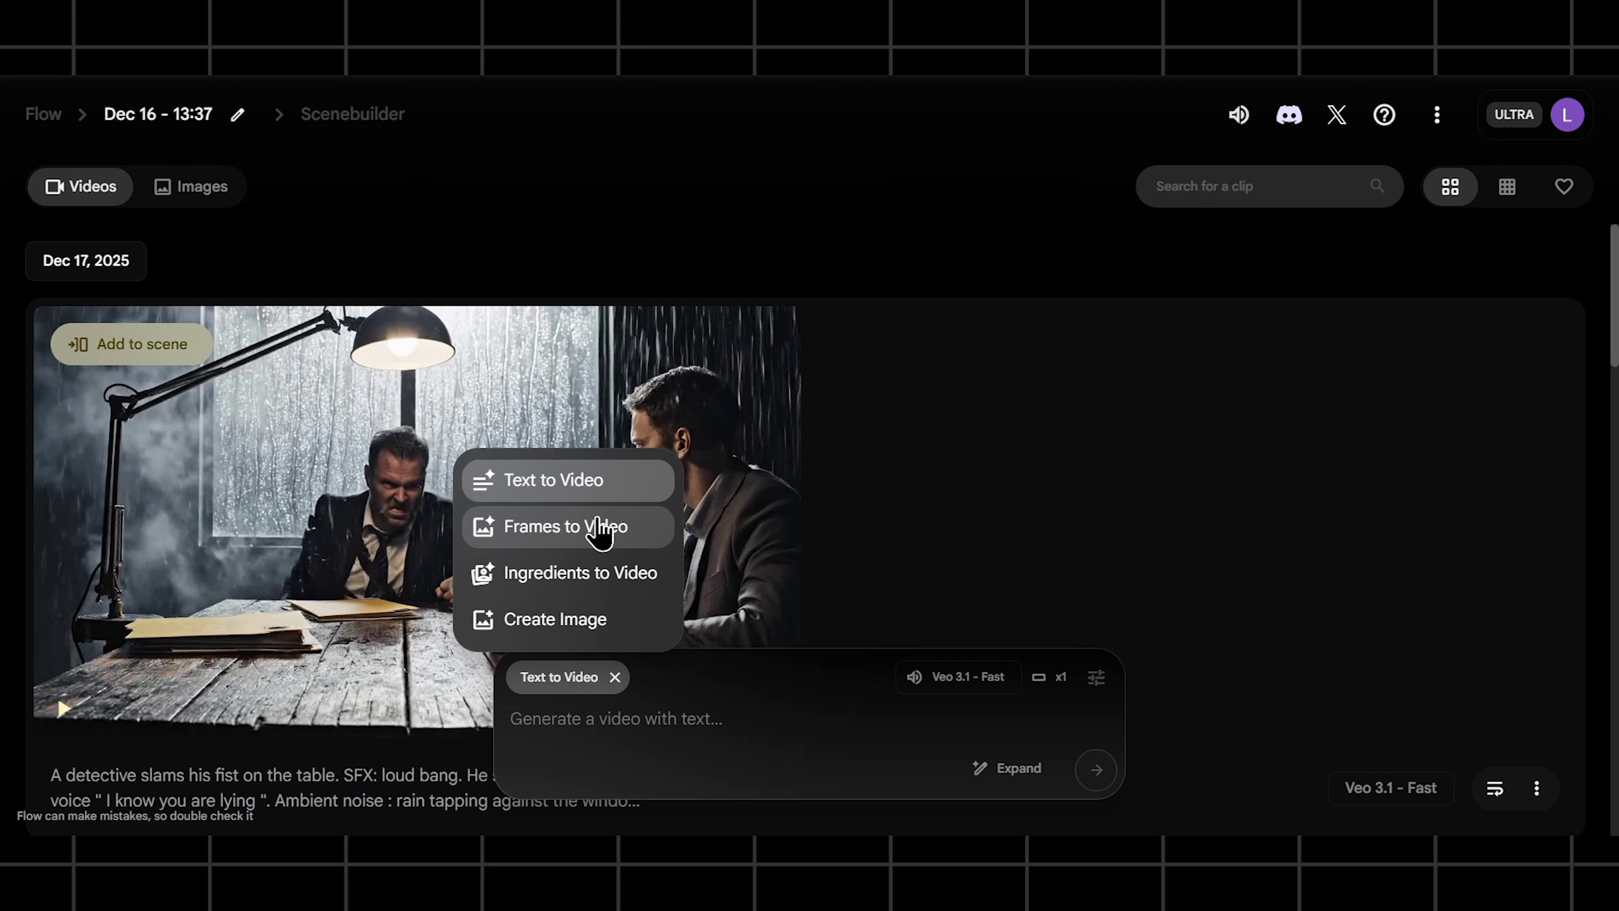
pyautogui.click(597, 526)
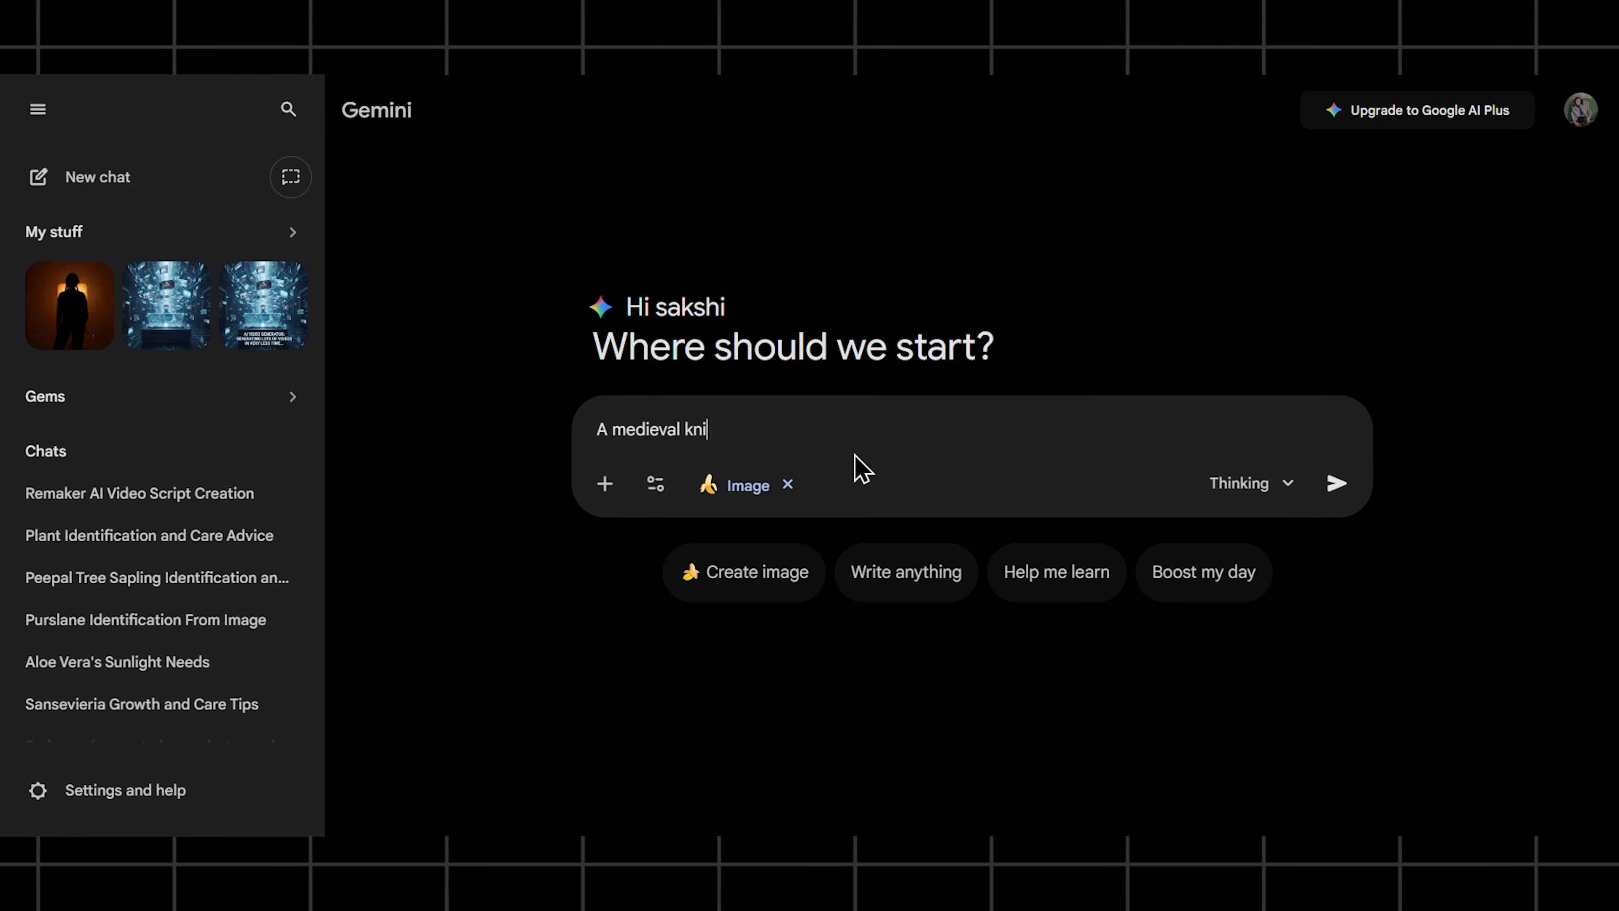
# Step: In Gemini, create 16:9 images of the knight at the forest portal and in a skyscraper city
pyautogui.write('ght in a full plate ar')
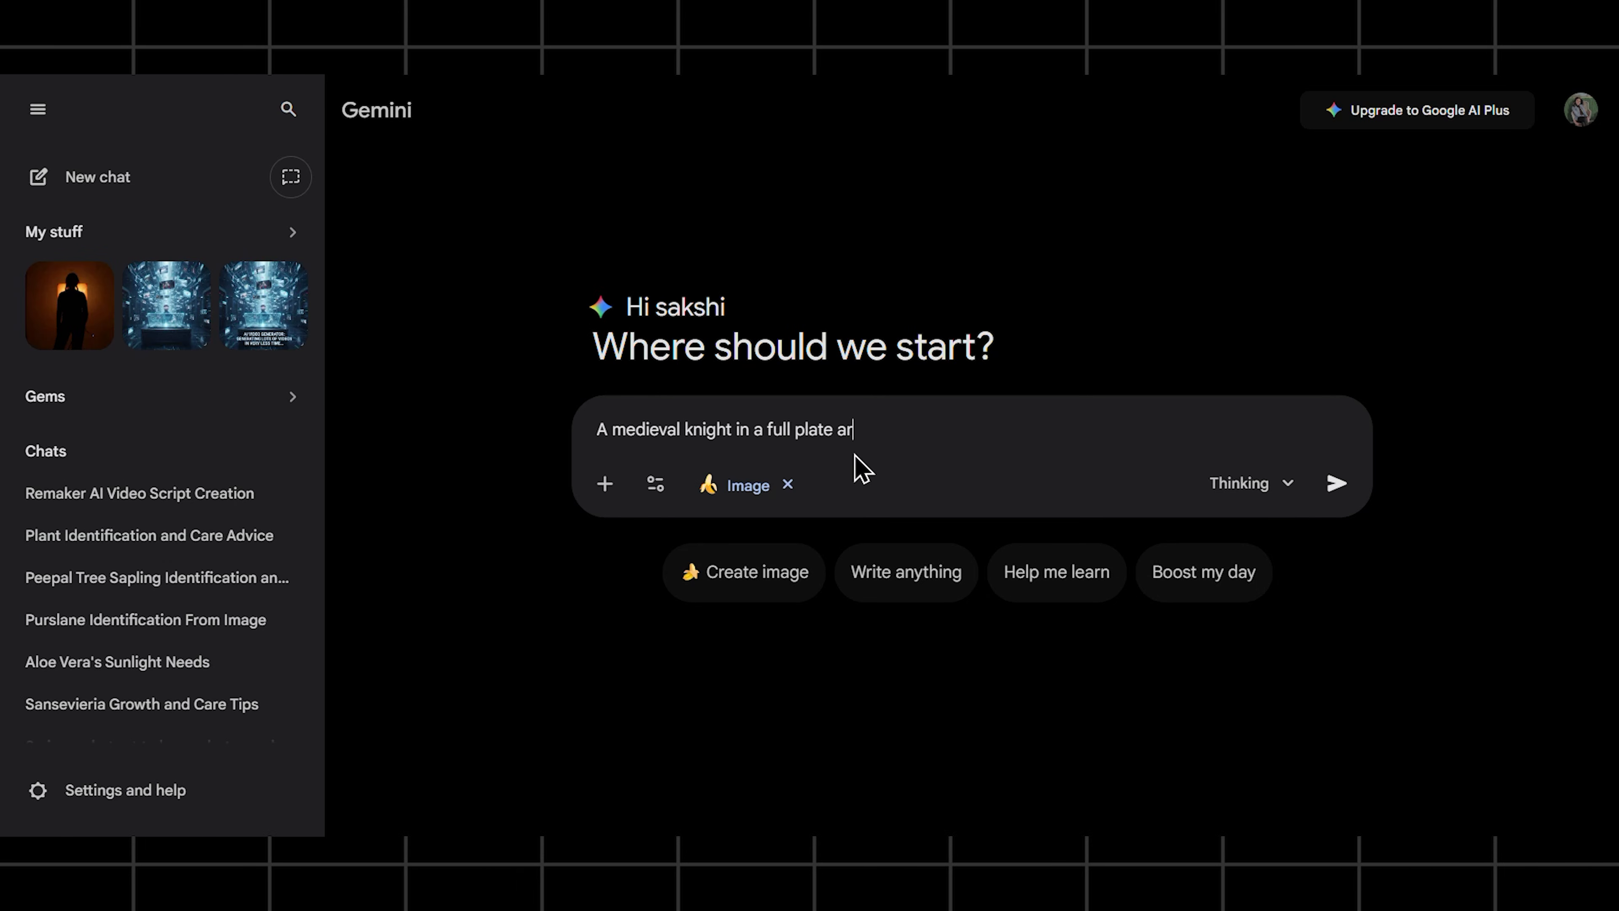
pyautogui.write('ands before a shimmering, magical portal in the dark.')
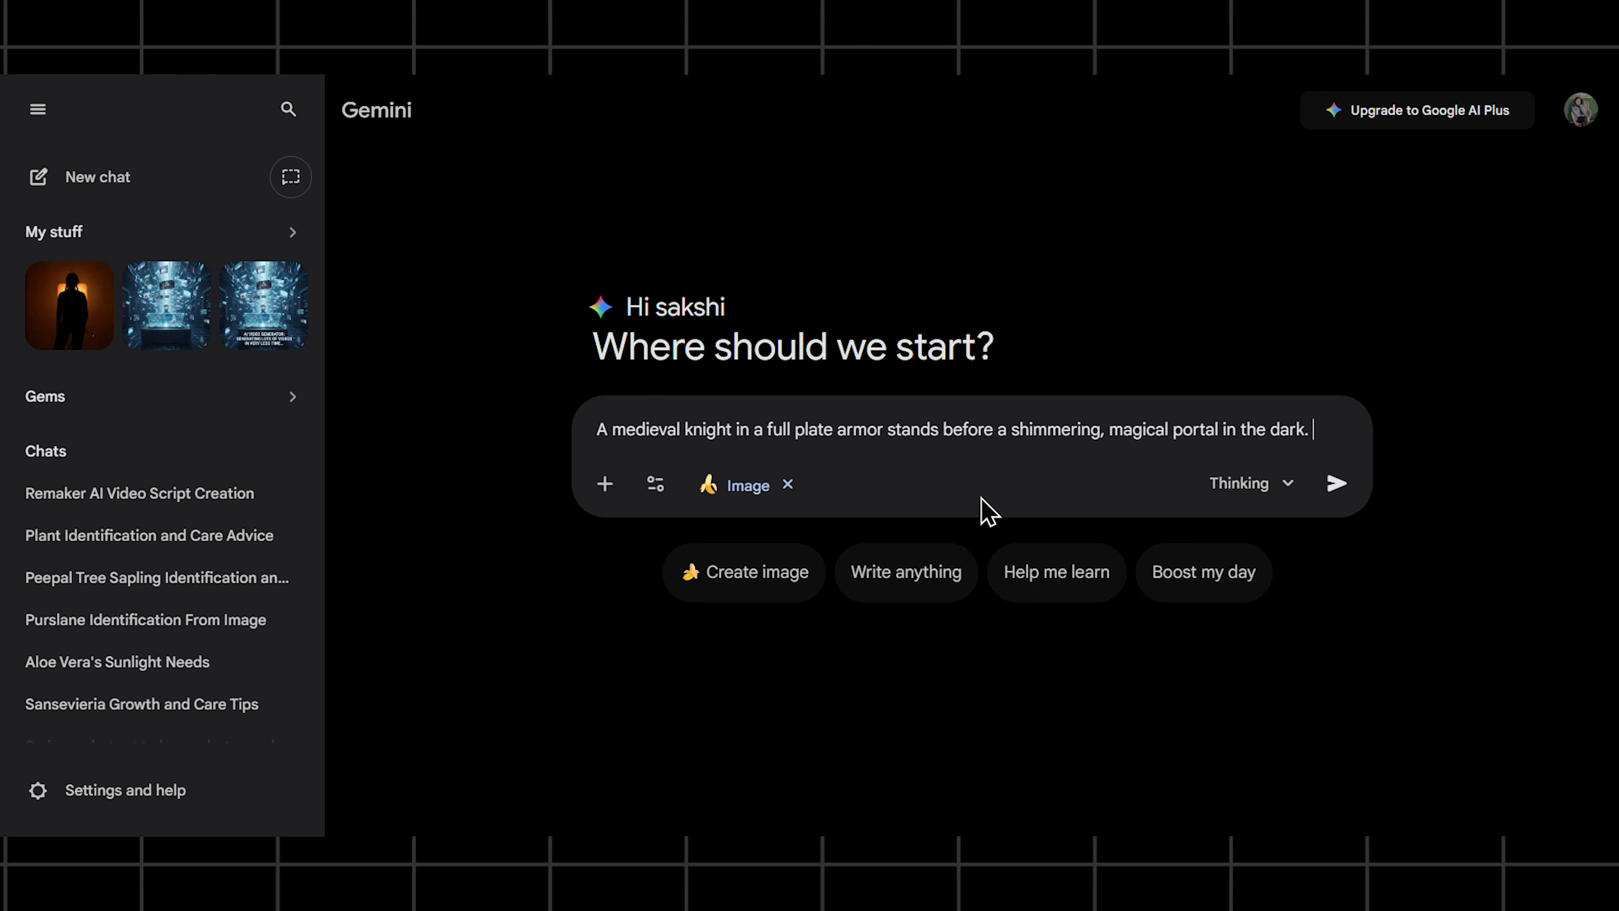
pyautogui.press('BackSpace')
pyautogui.write(', ancient forest, photorealistic, f')
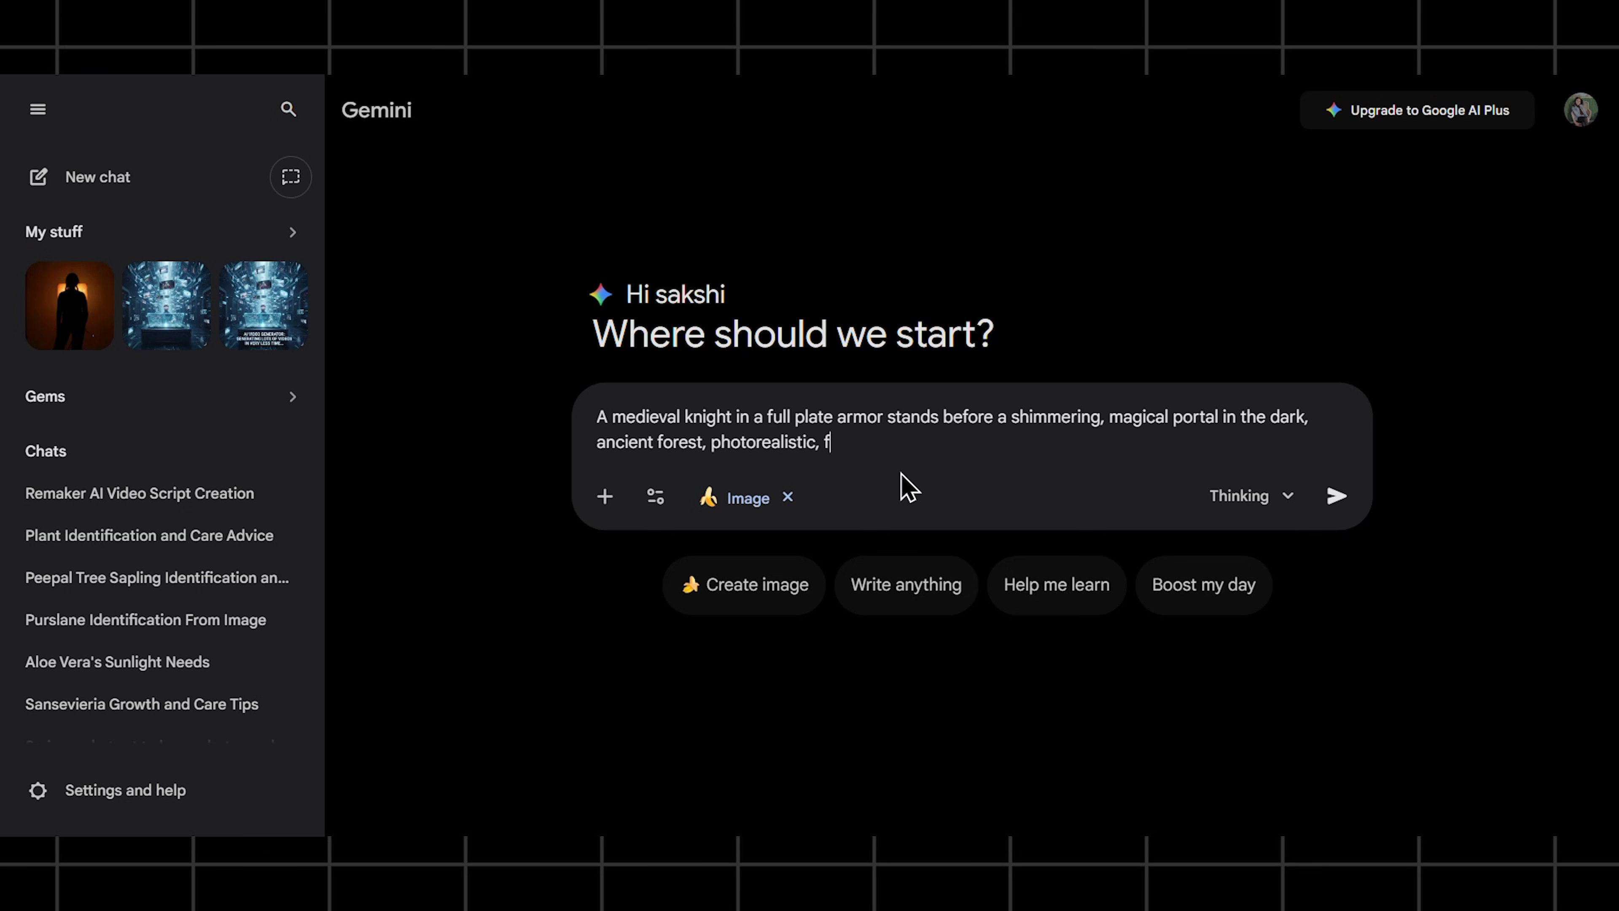
pyautogui.write('antasy style, ar: 16:9')
pyautogui.click(1337, 495)
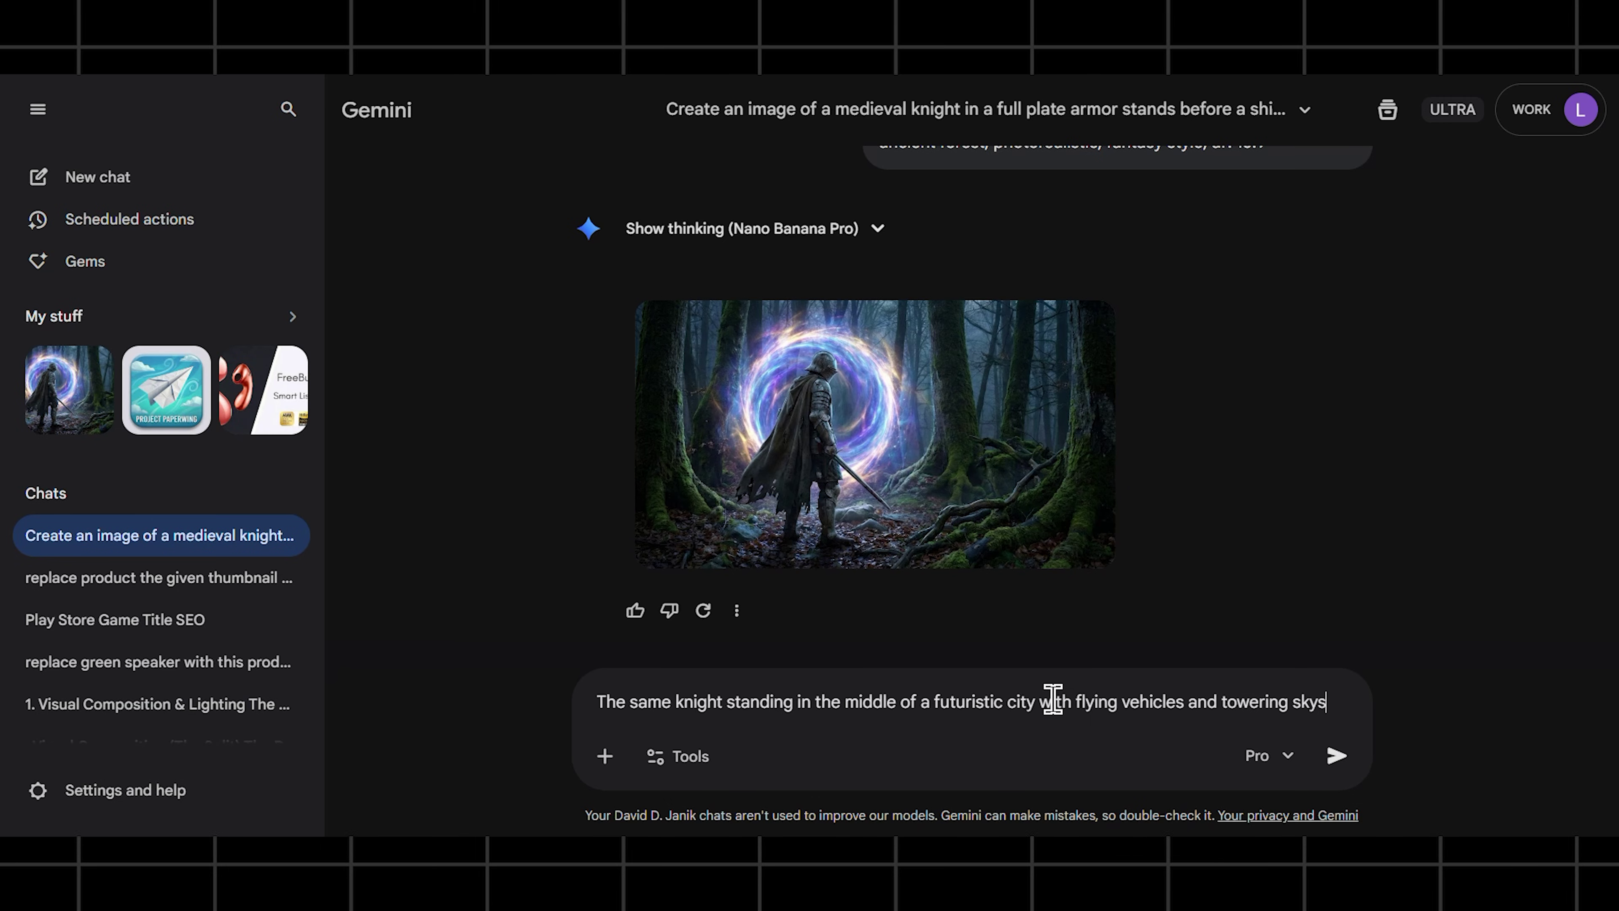
pyautogui.write('crapers. the portal is closing b')
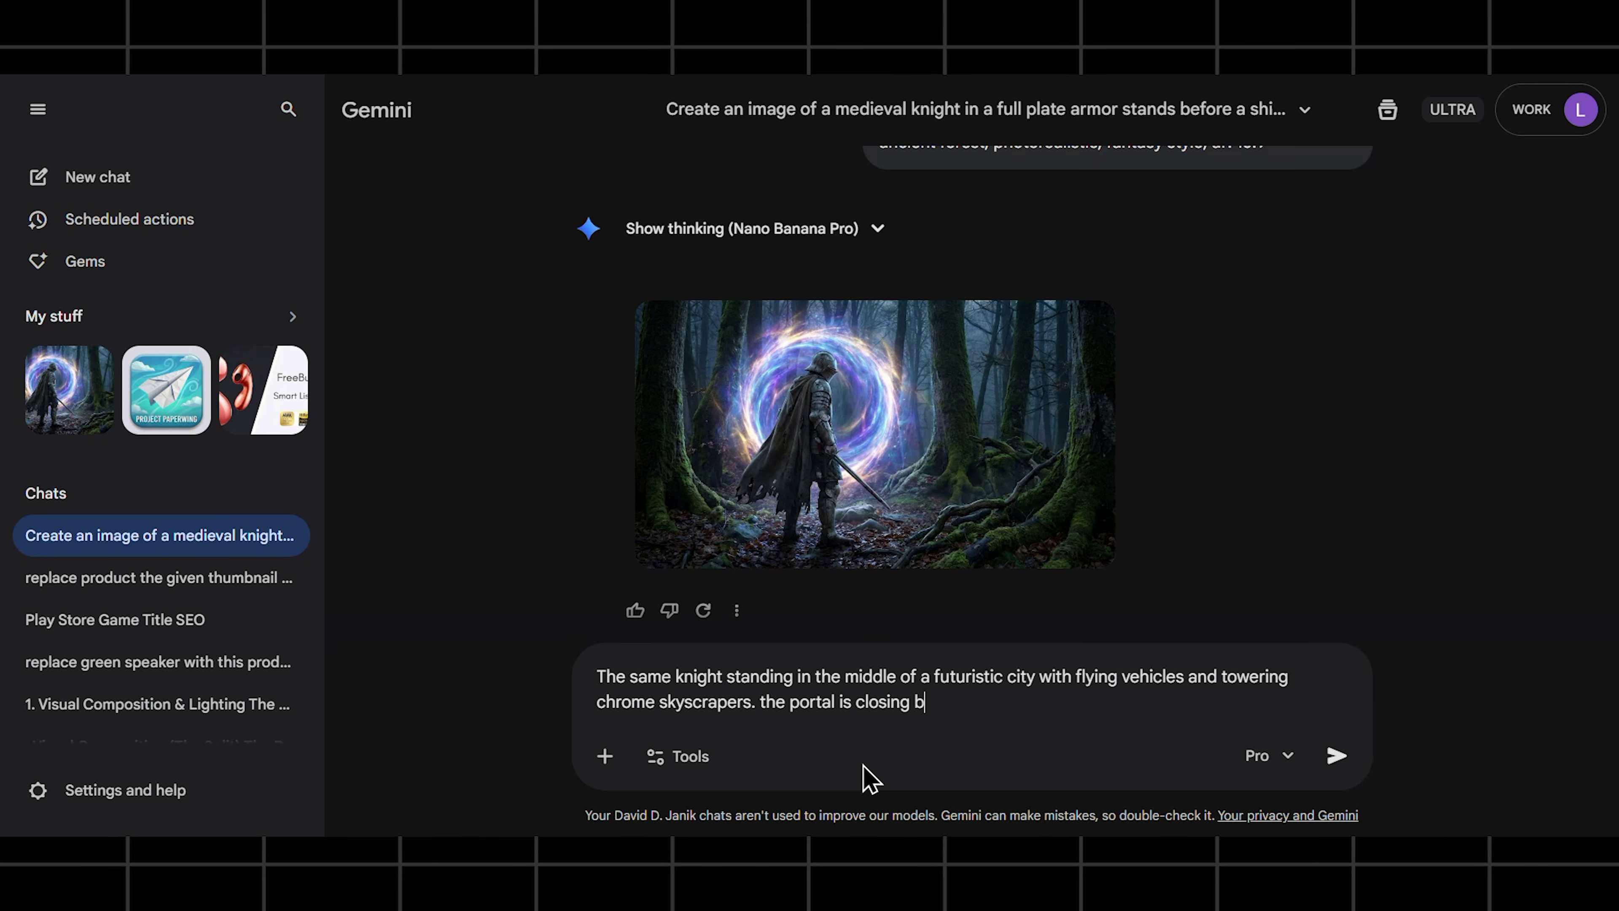
pyautogui.write(', ar: 16:9')
pyautogui.click(1337, 755)
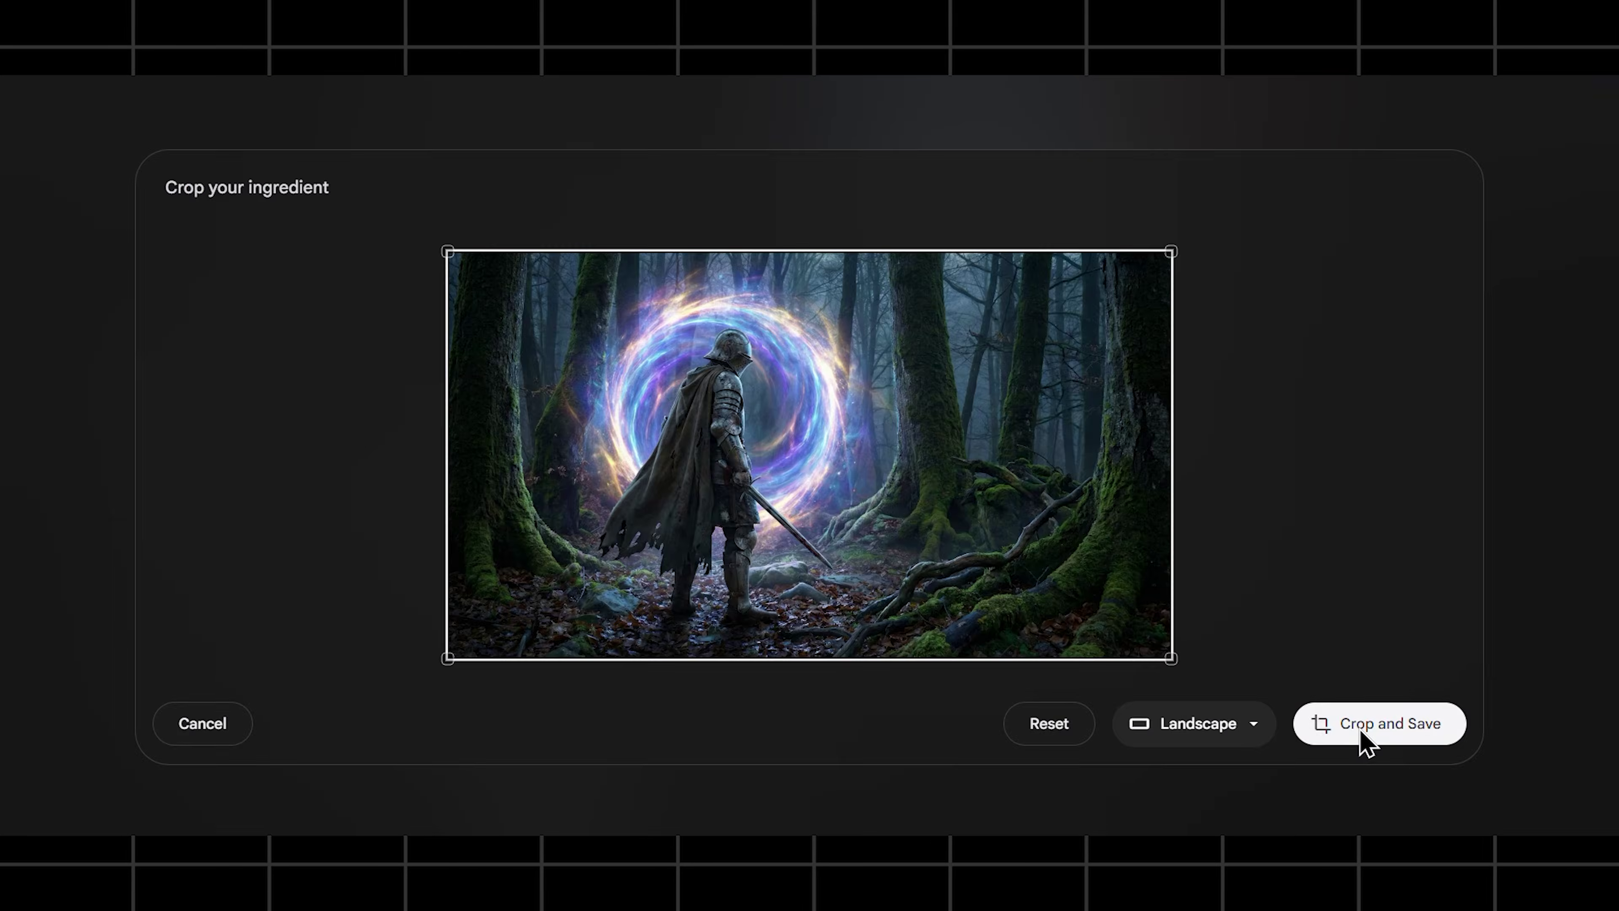
# Step: Use the forest knight image as start frame, choose the city end frame, and write the transition prompt
pyautogui.click(1362, 739)
pyautogui.click(637, 768)
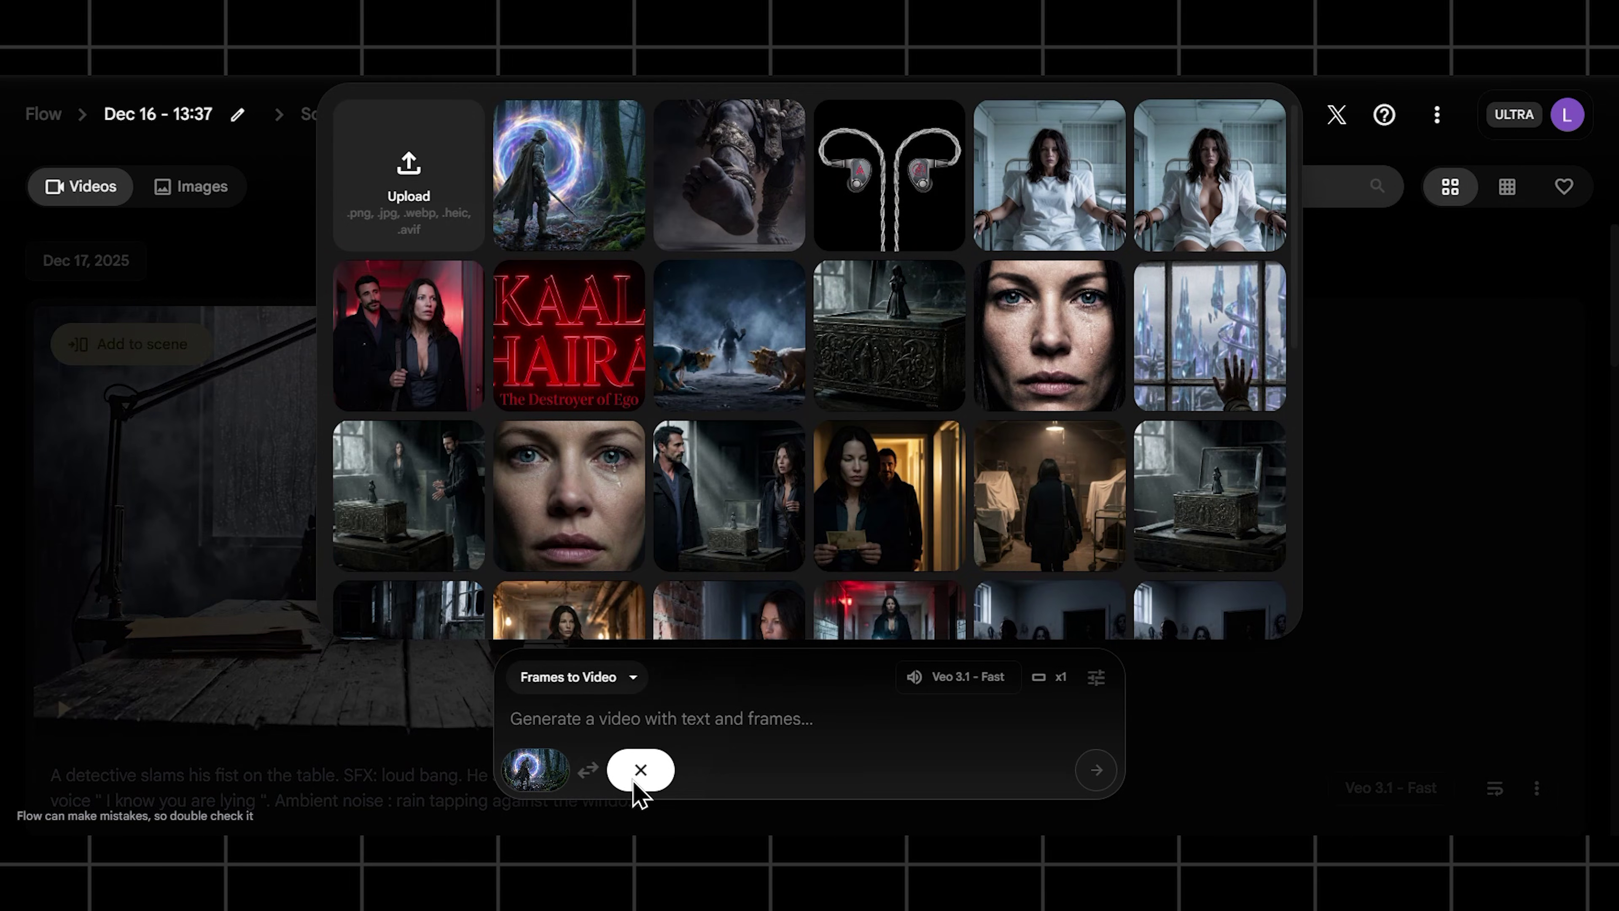
pyautogui.write('The')
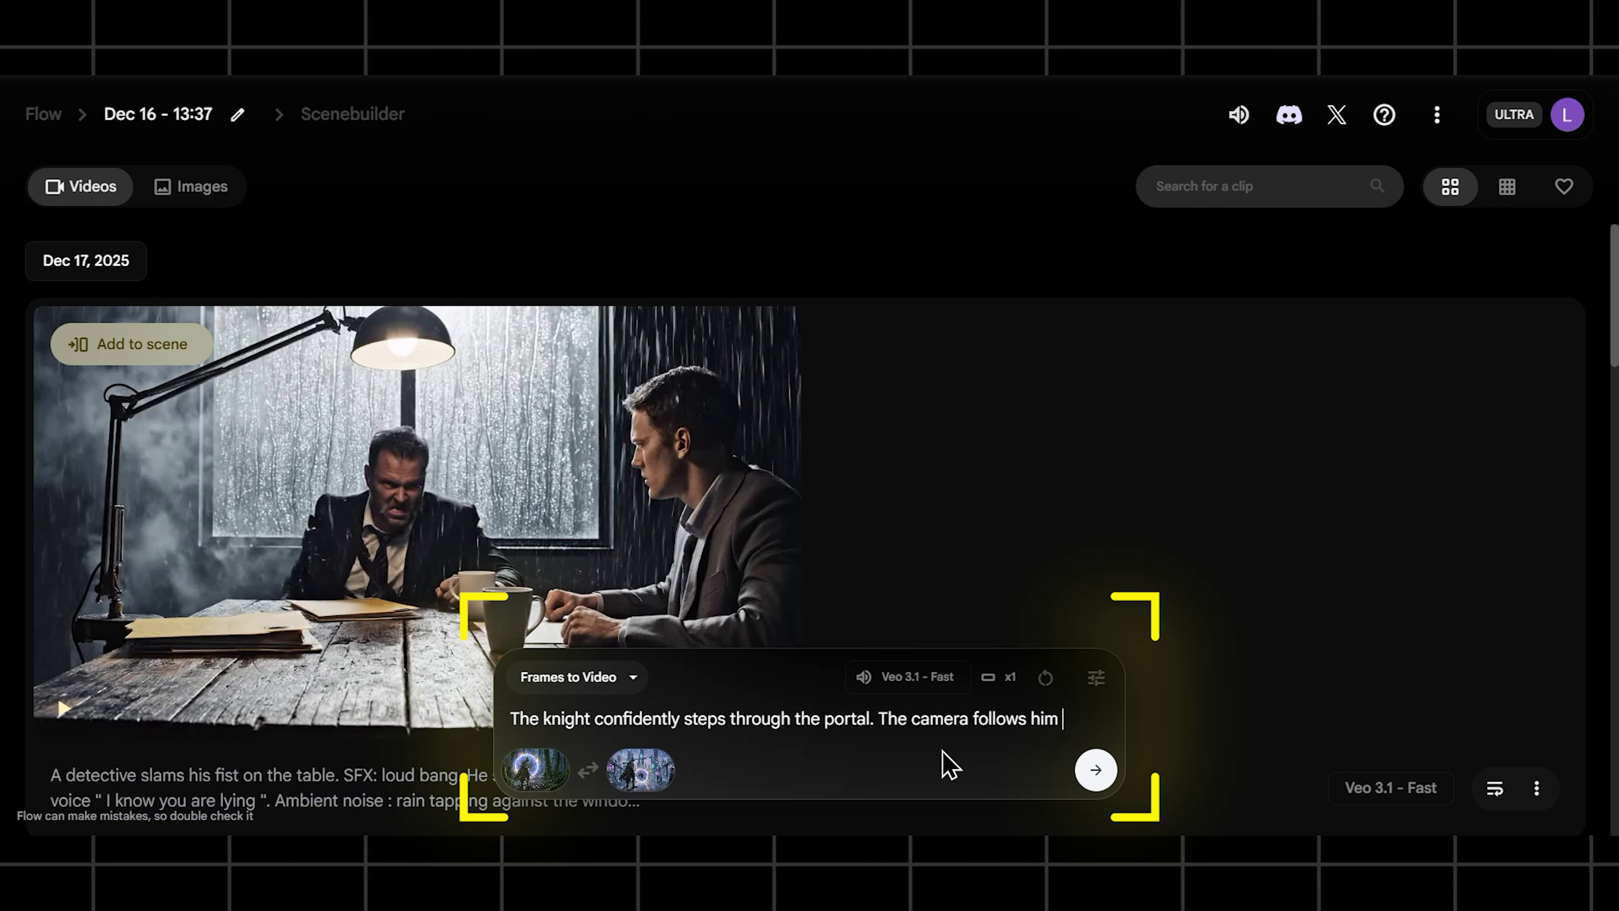
pyautogui.write('transitioning smoothly from the dark forest to the bright futuristic city. SFX')
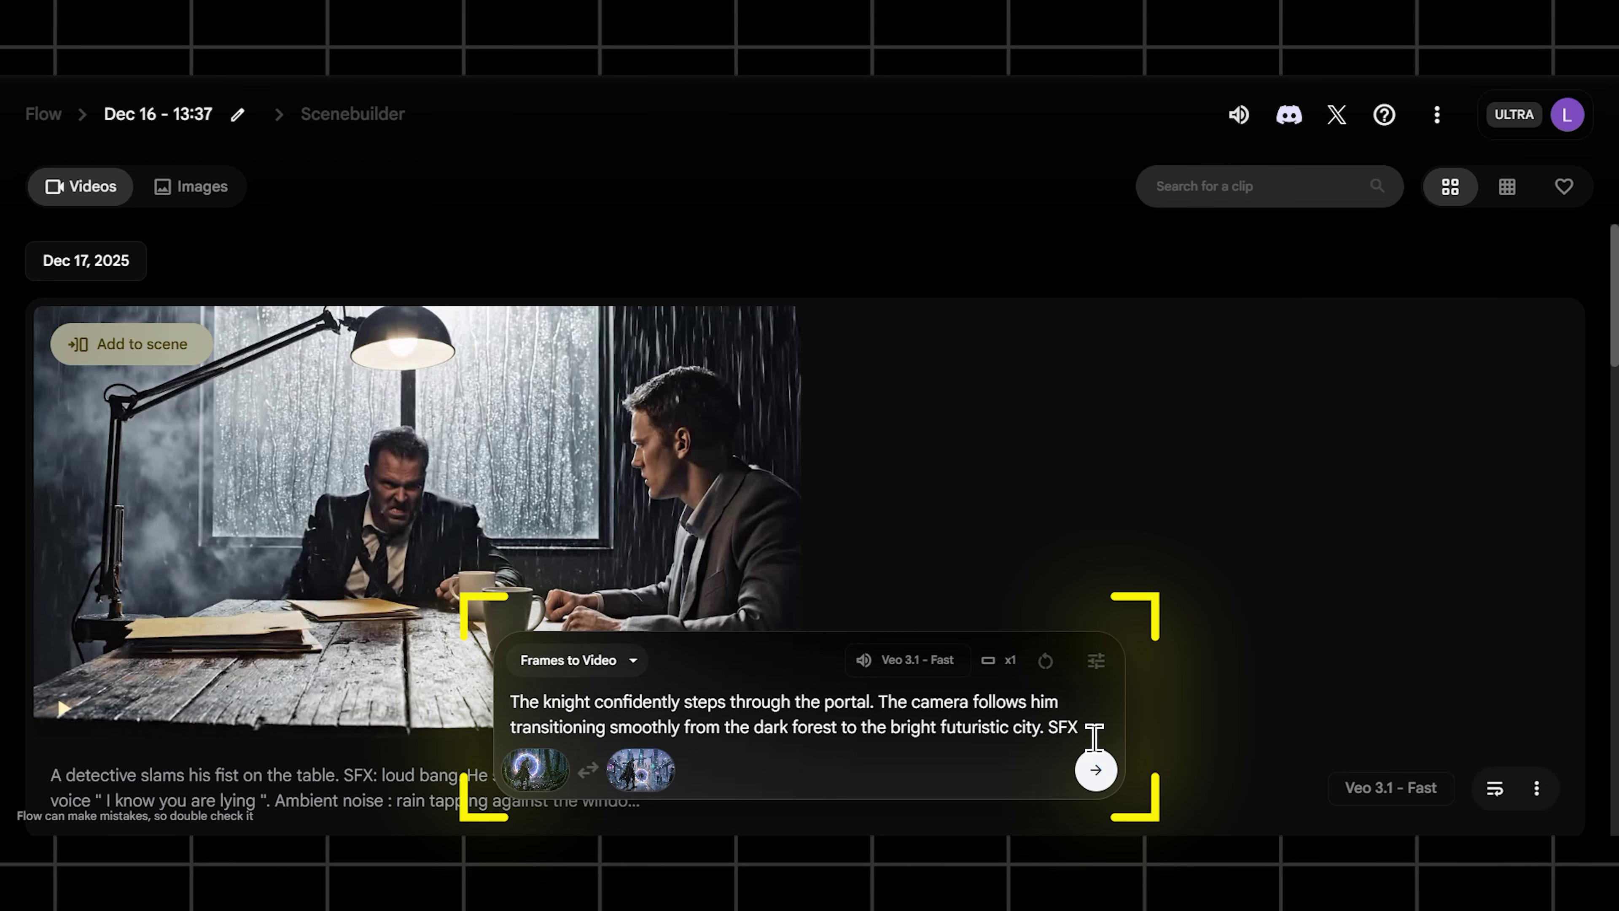
pyautogui.write(': a magica')
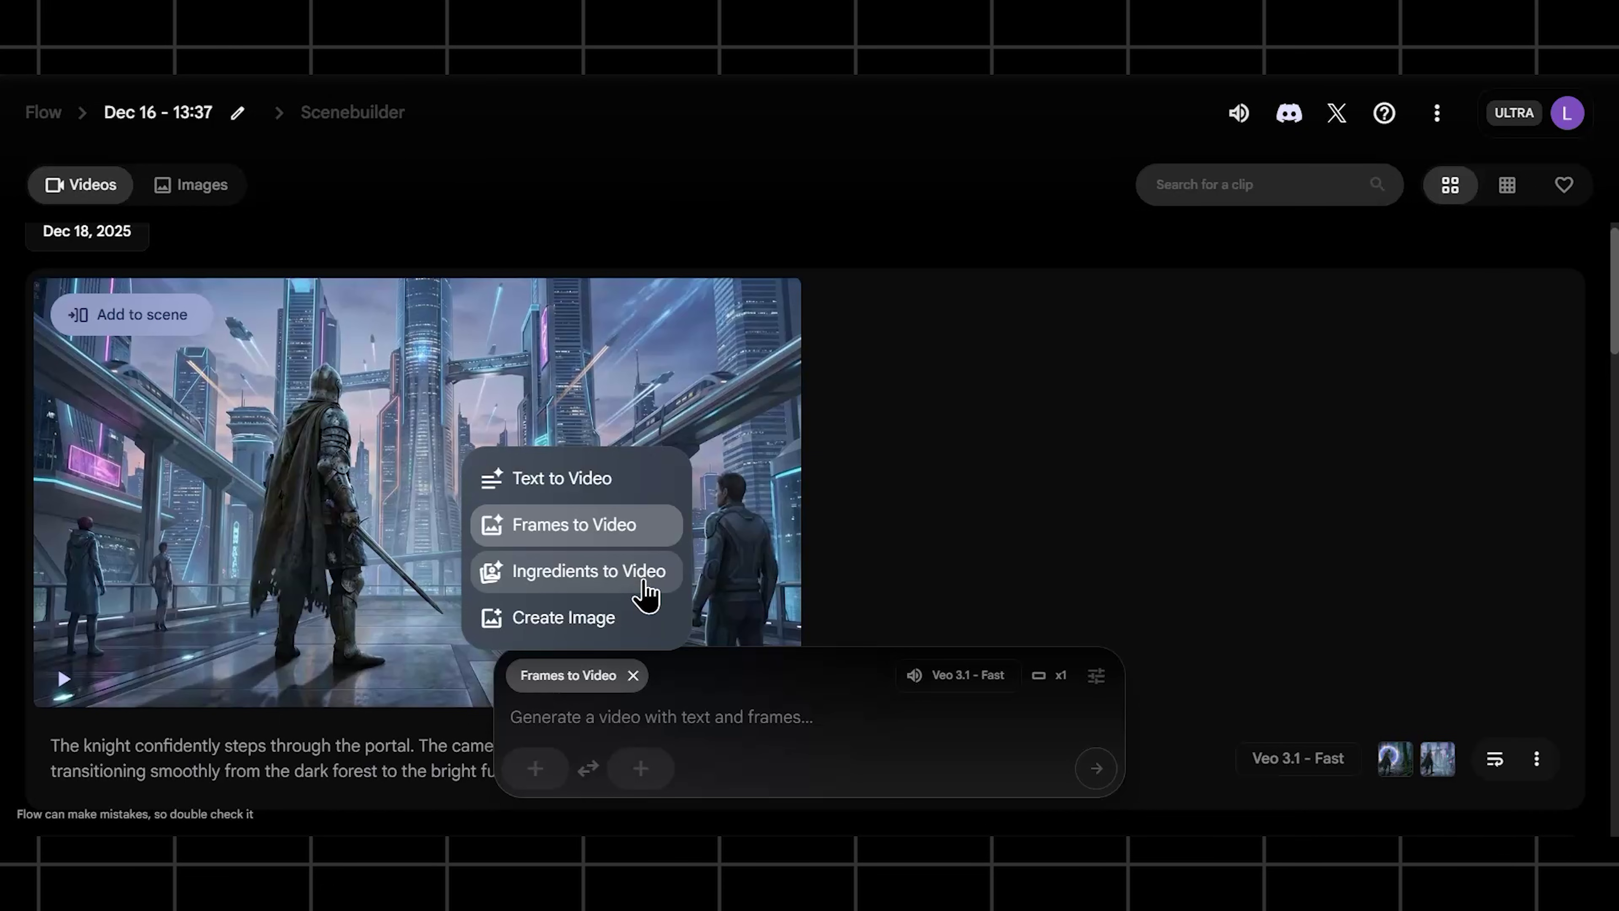
# Step: Switch to Ingredients to Video and add the noir room, detective and woman images as references
pyautogui.click(646, 595)
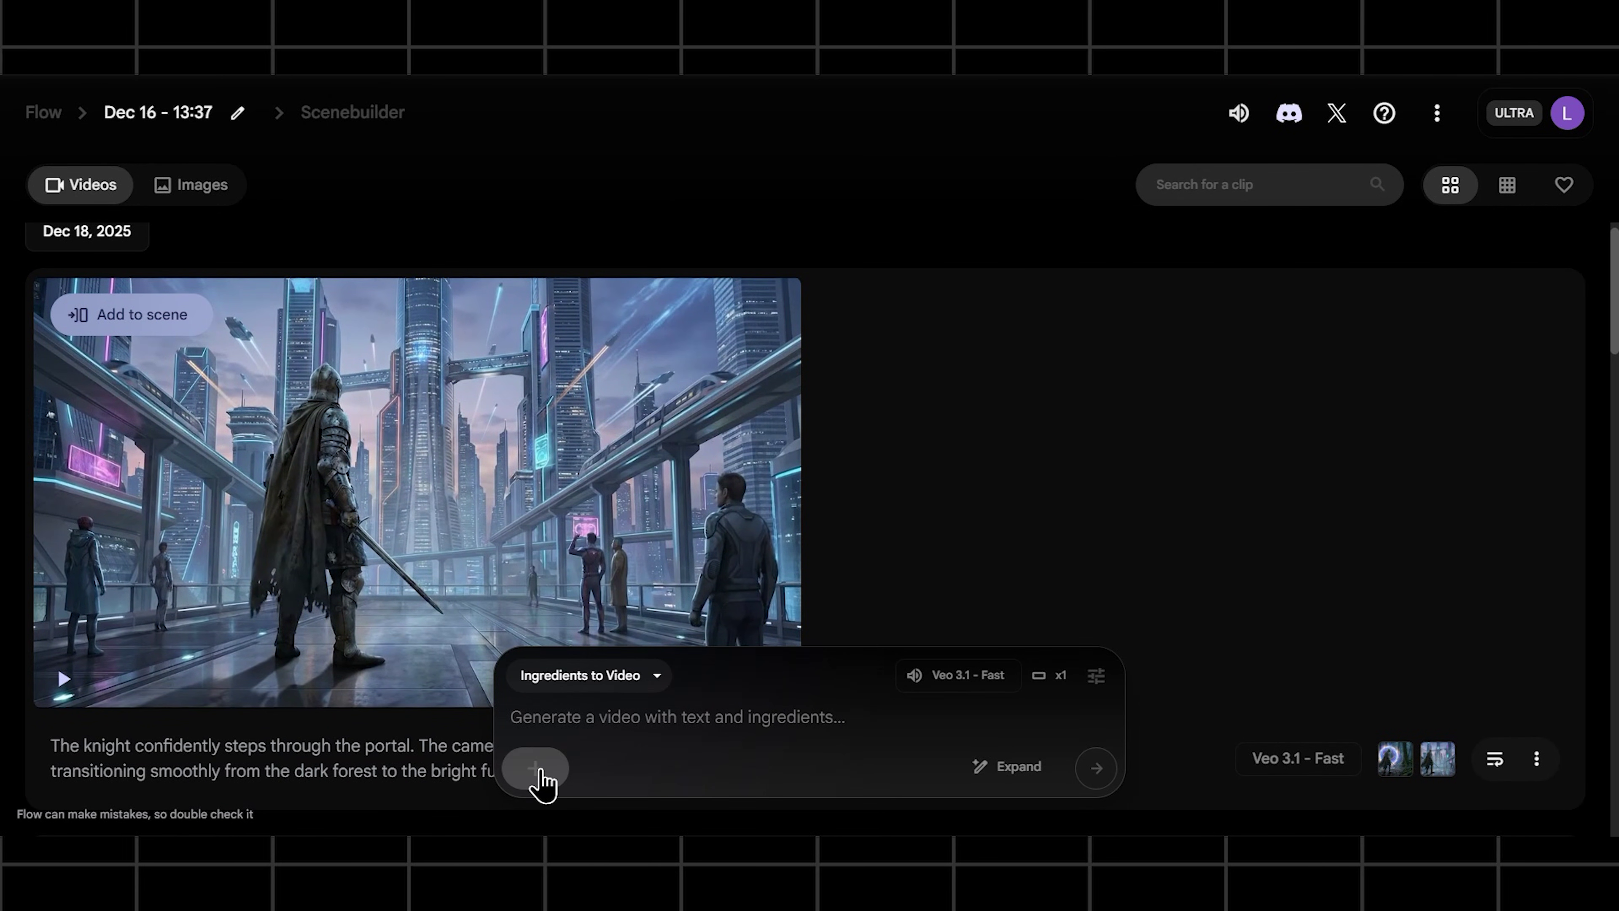
pyautogui.click(539, 772)
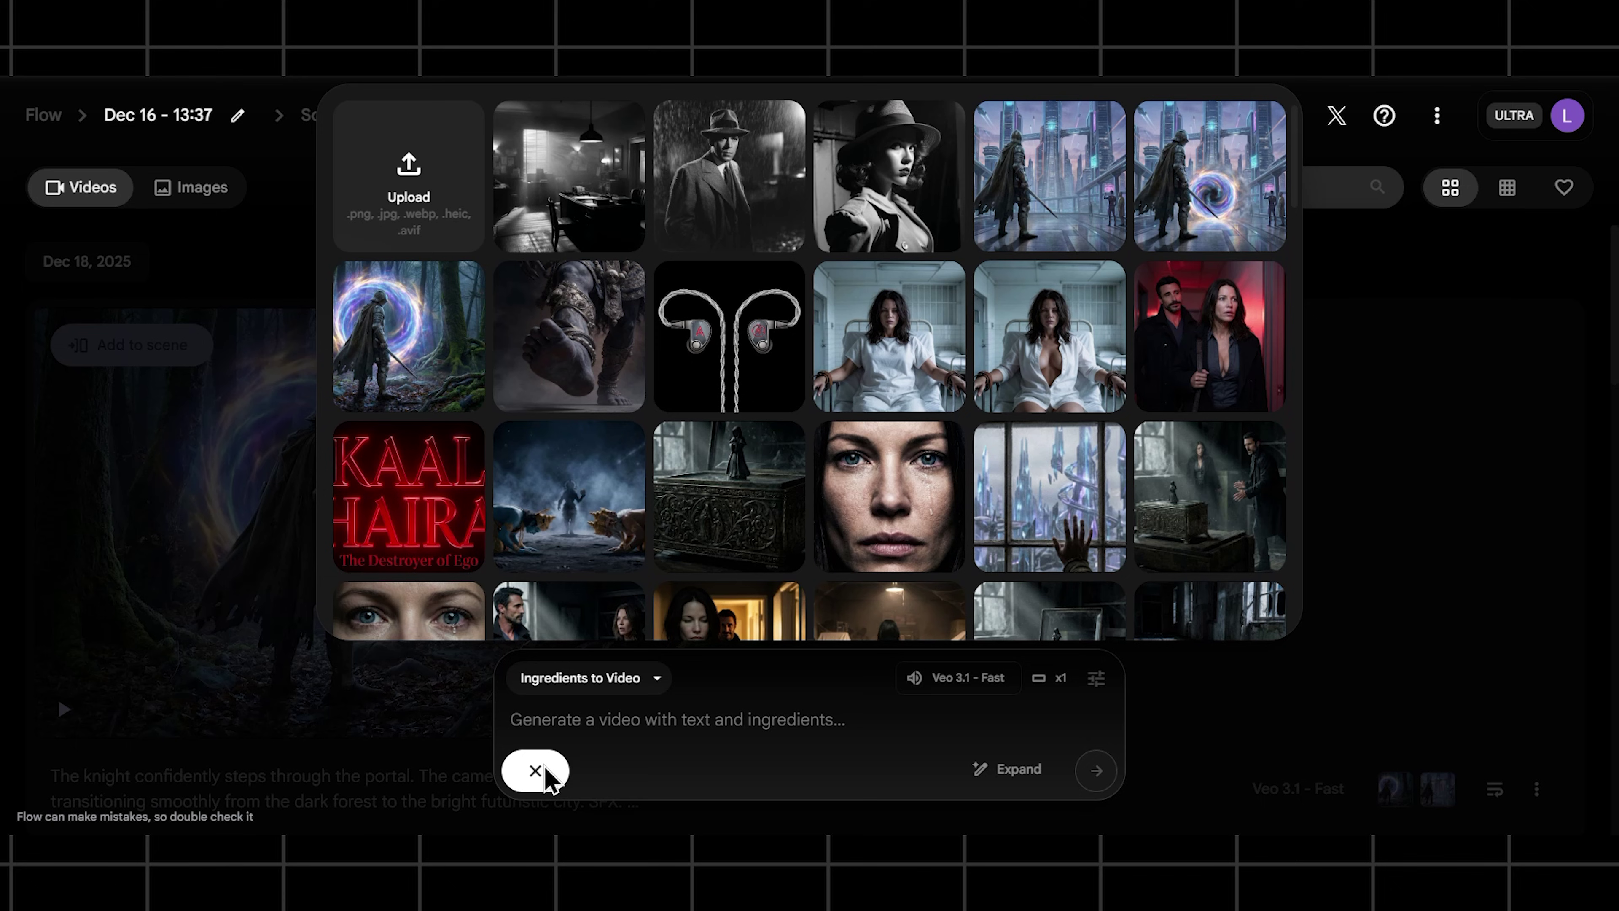
pyautogui.click(602, 194)
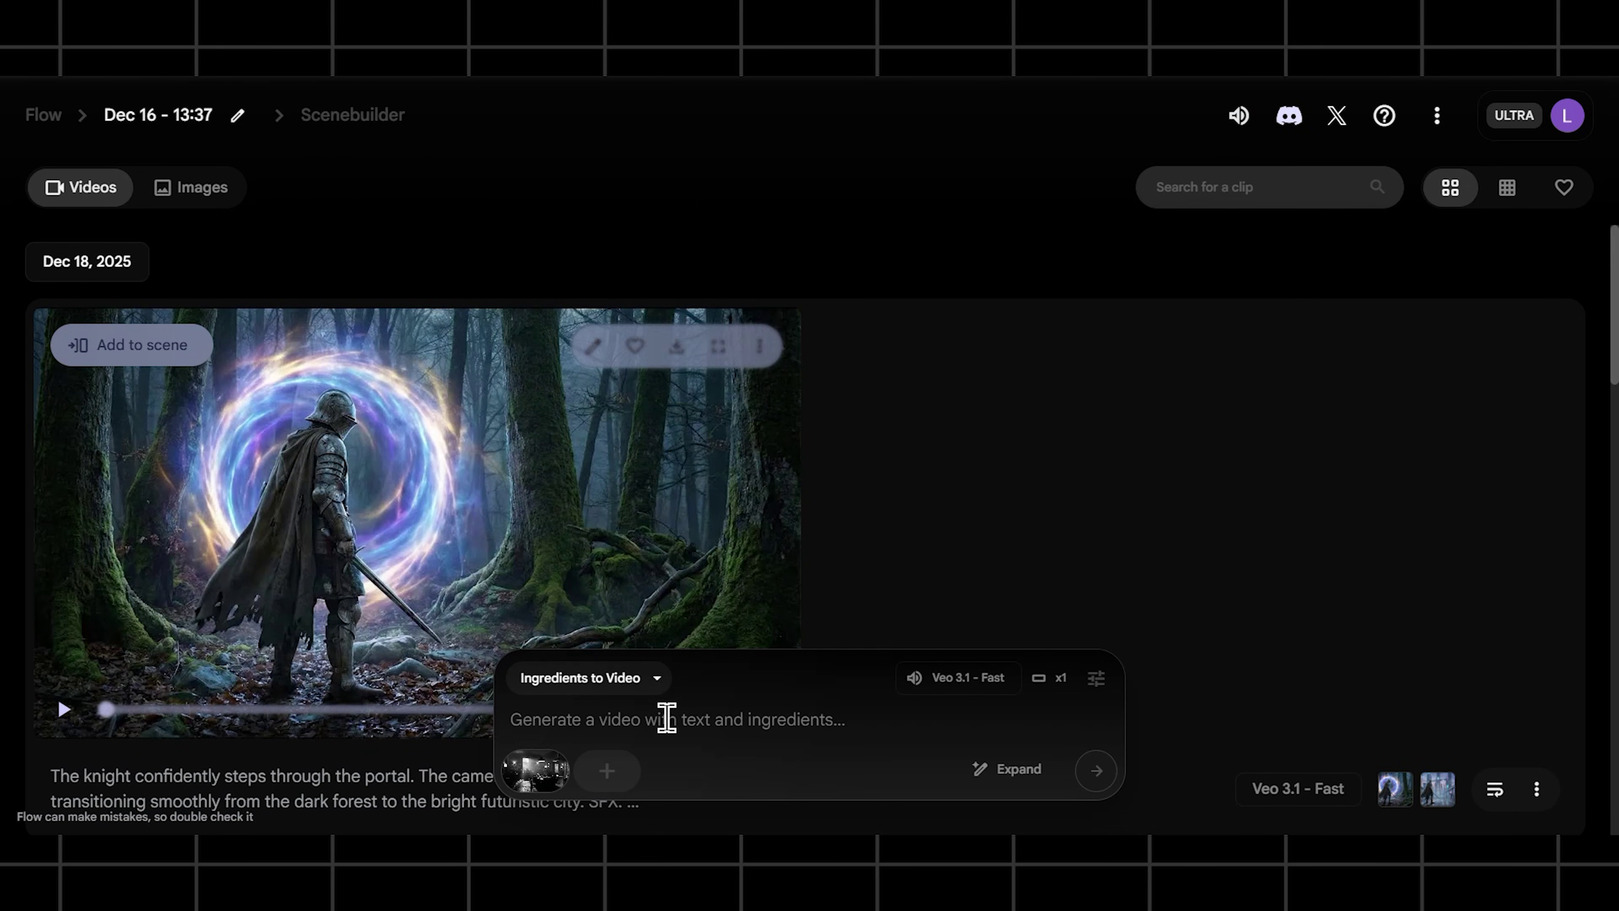
pyautogui.click(605, 782)
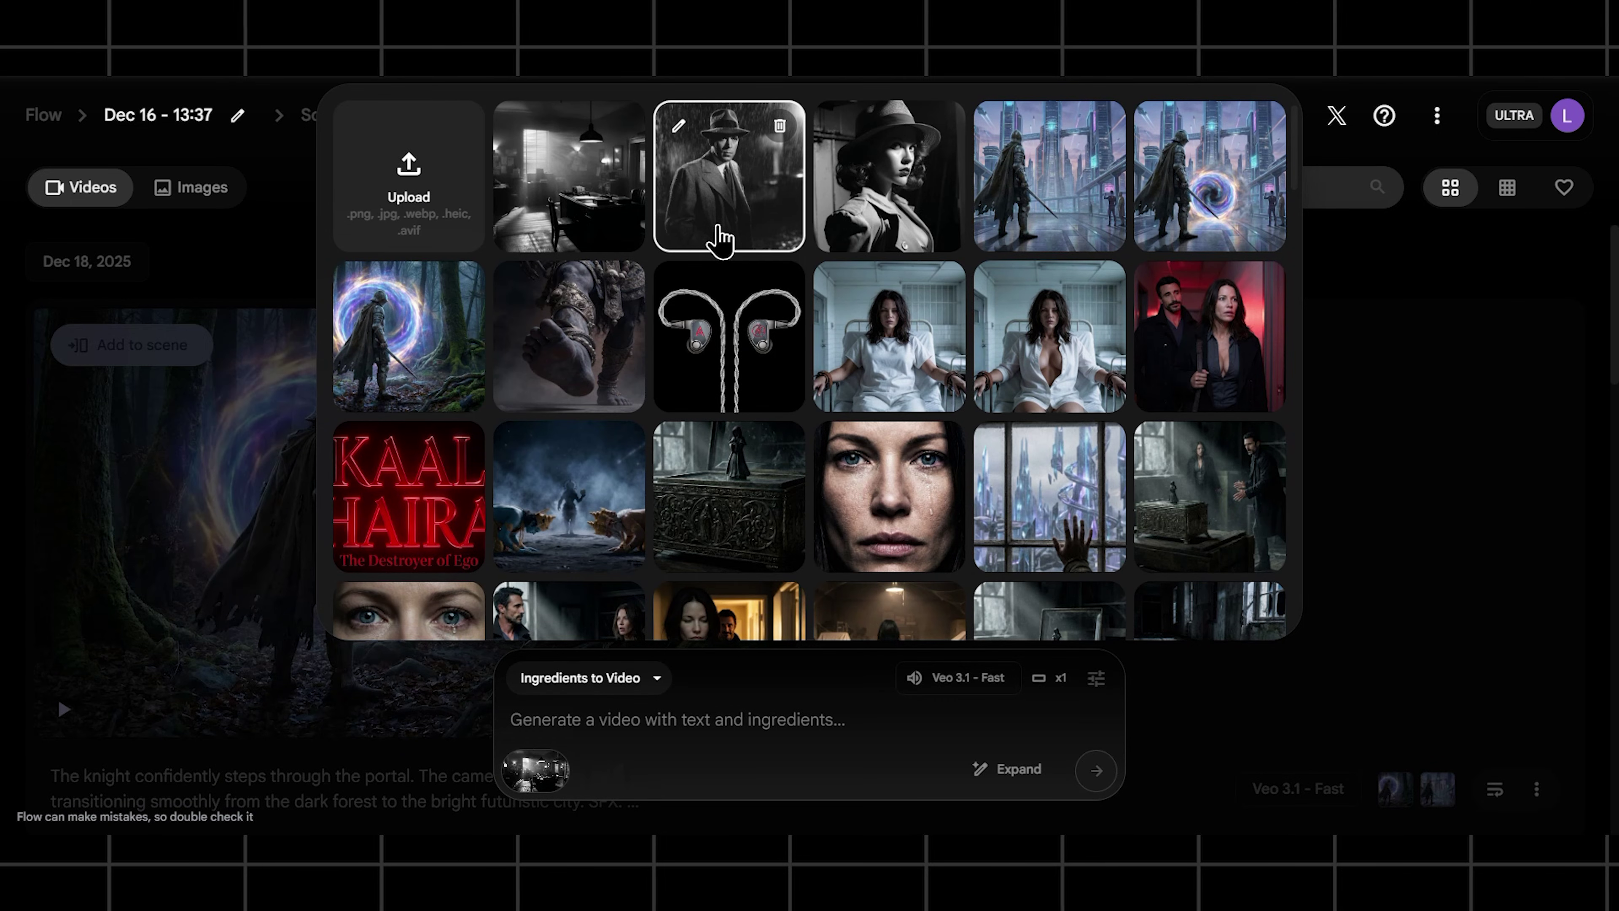
pyautogui.click(719, 229)
pyautogui.click(679, 771)
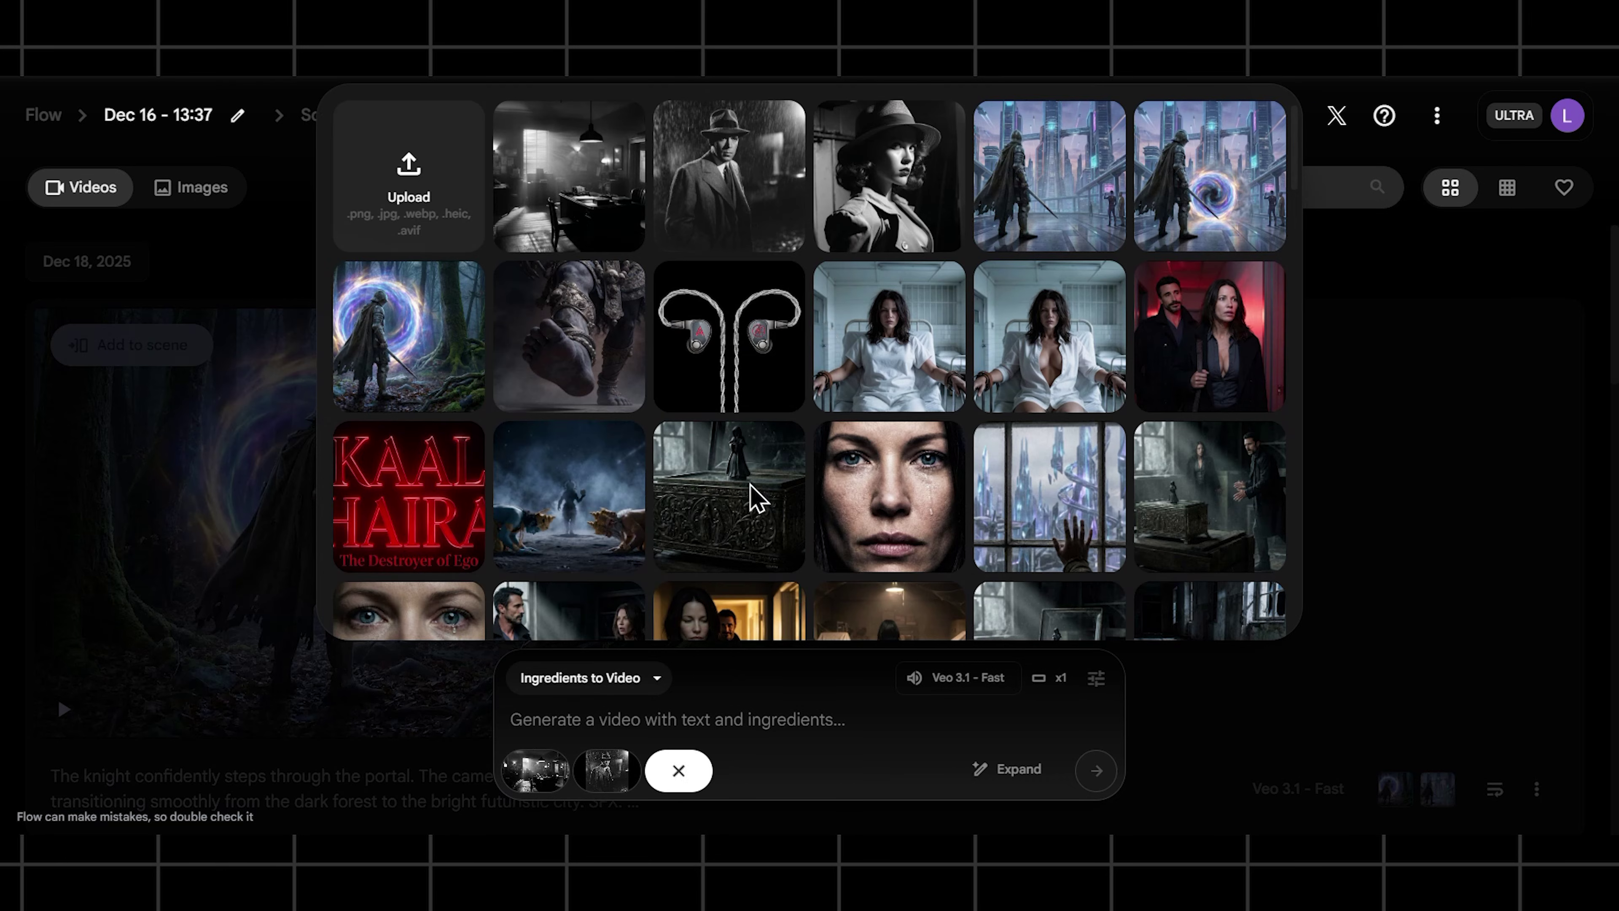
pyautogui.click(851, 217)
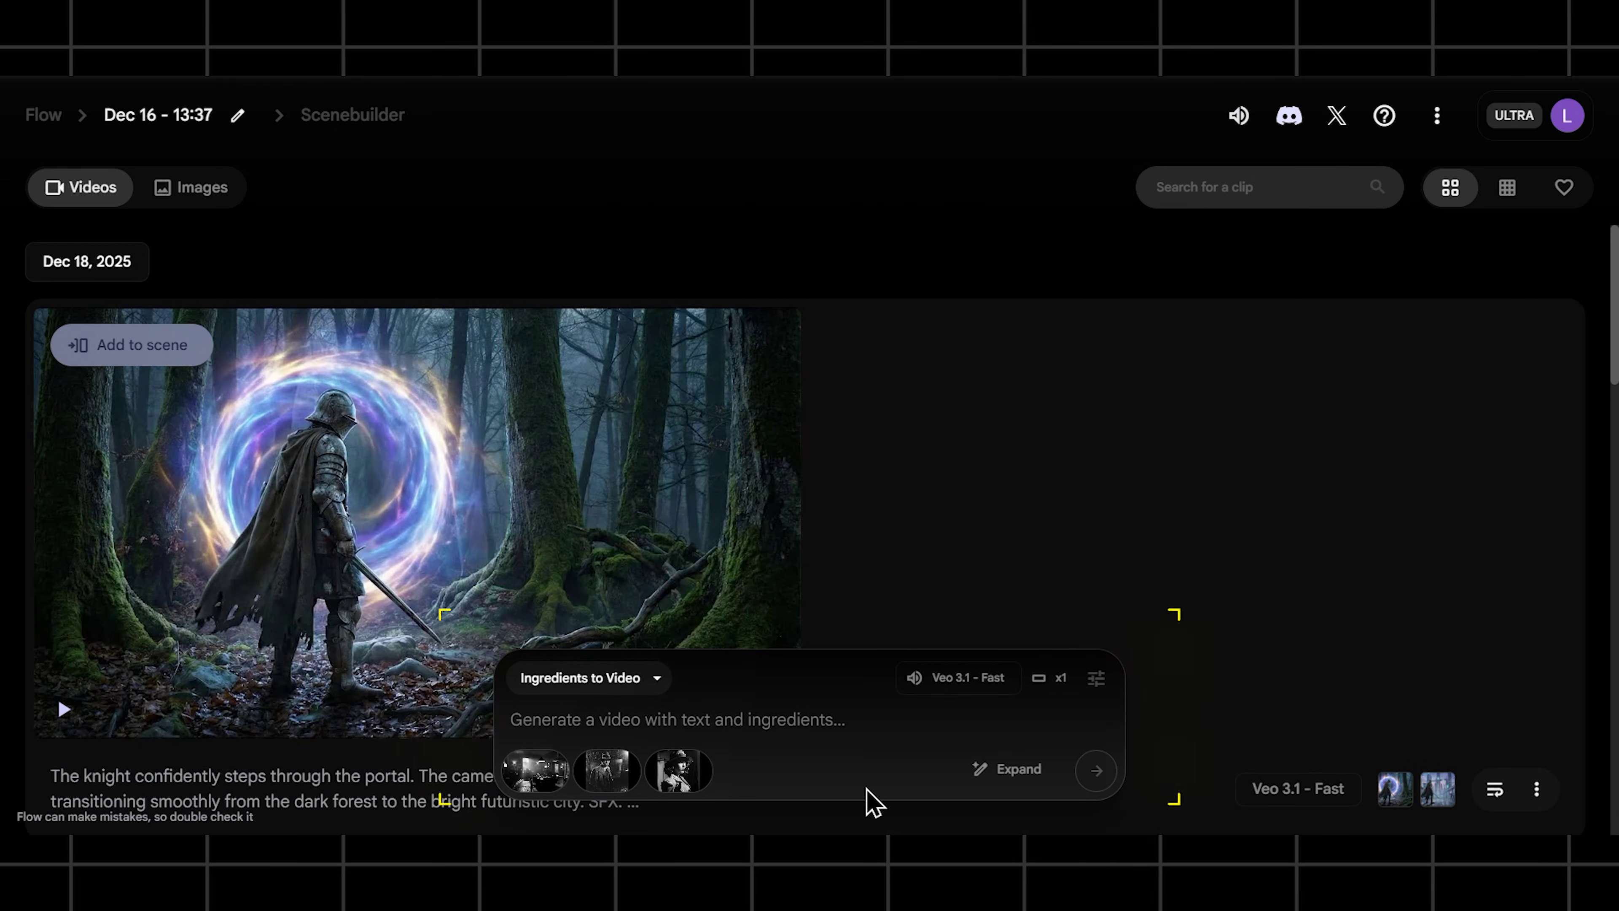
# Step: Generate the detective smoking and saying 'trouble is your business', then the woman's close-up reply
pyautogui.write('Using the reference images, create a shot where the detec')
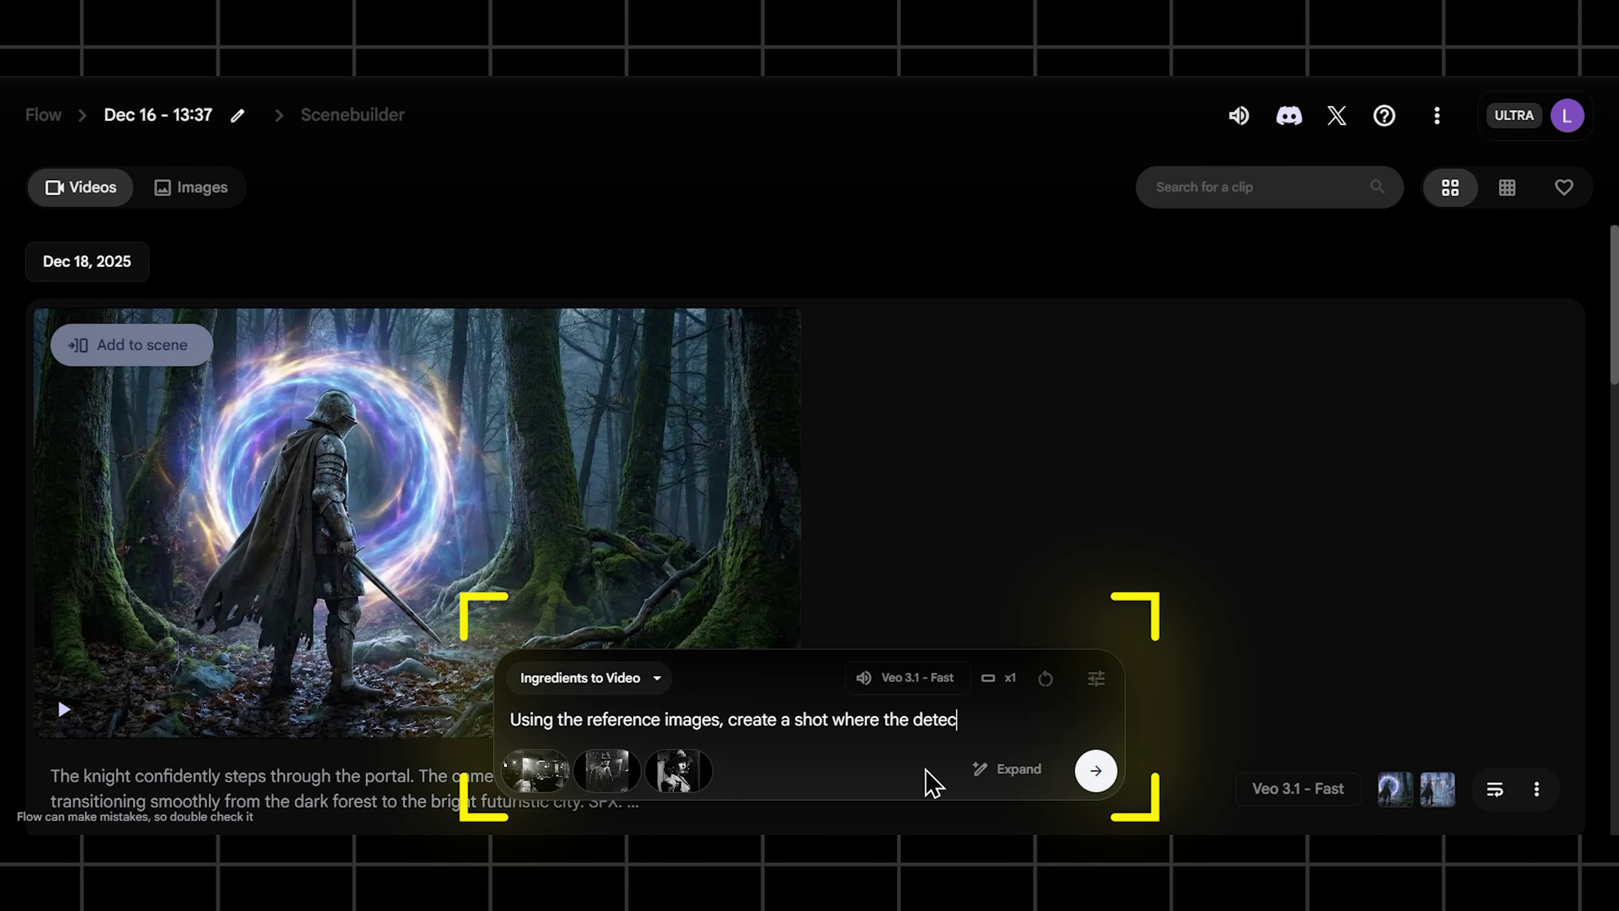
pyautogui.write('his chair, shadows covering half of his face. He ta')
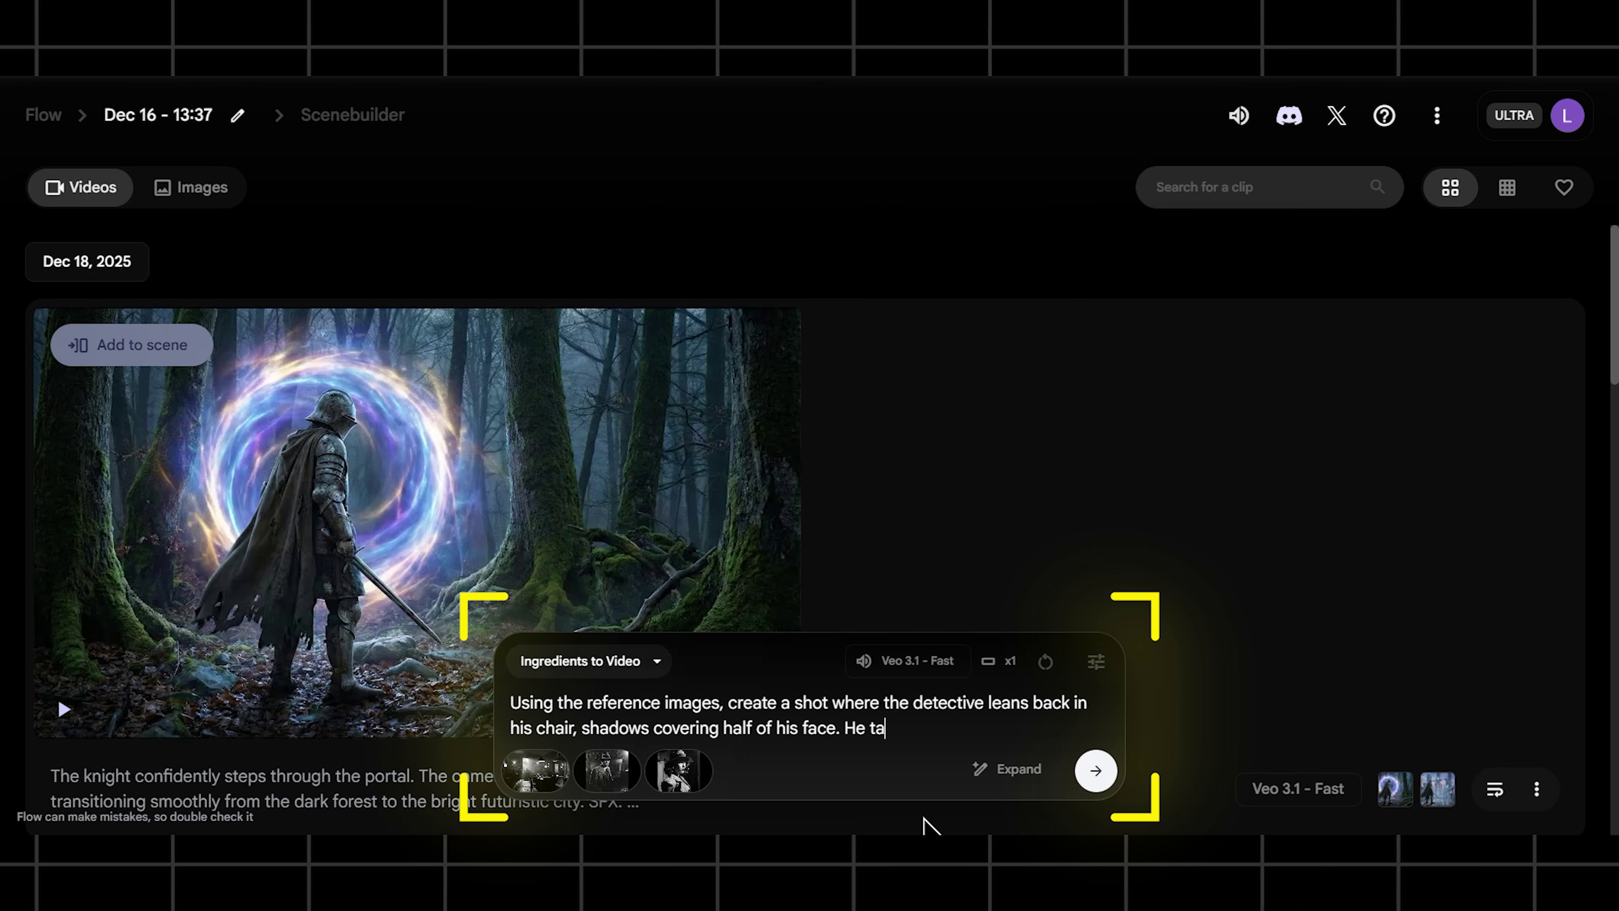
pyautogui.write('kes a long')
pyautogui.write('cigarette and s')
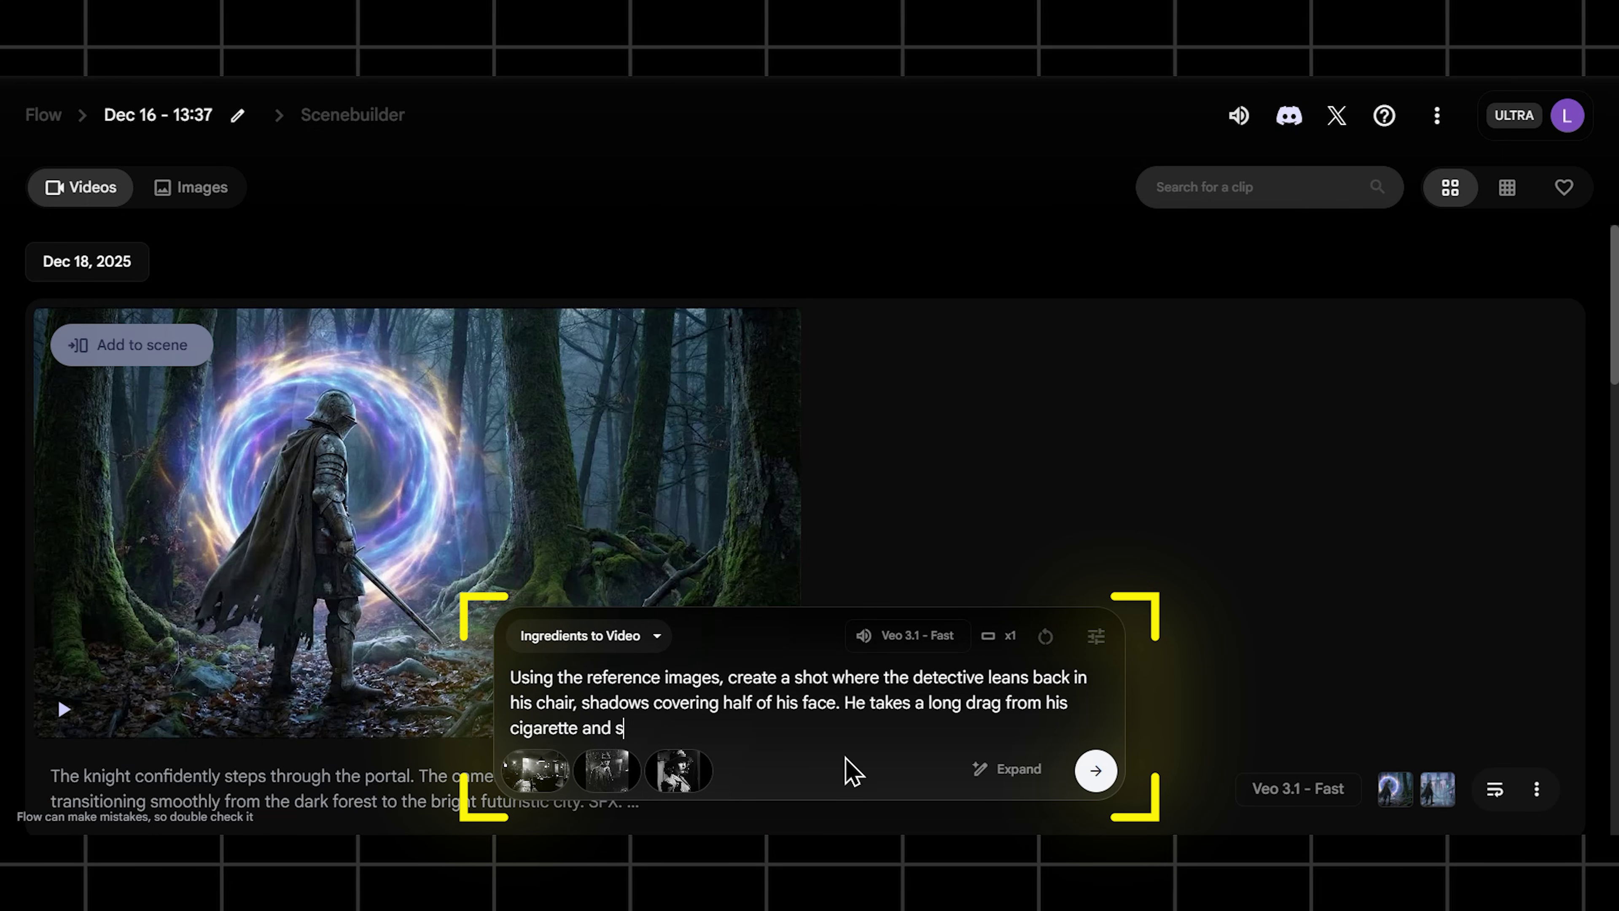
pyautogui.write('ays in a wear voice, " trouble is your busi')
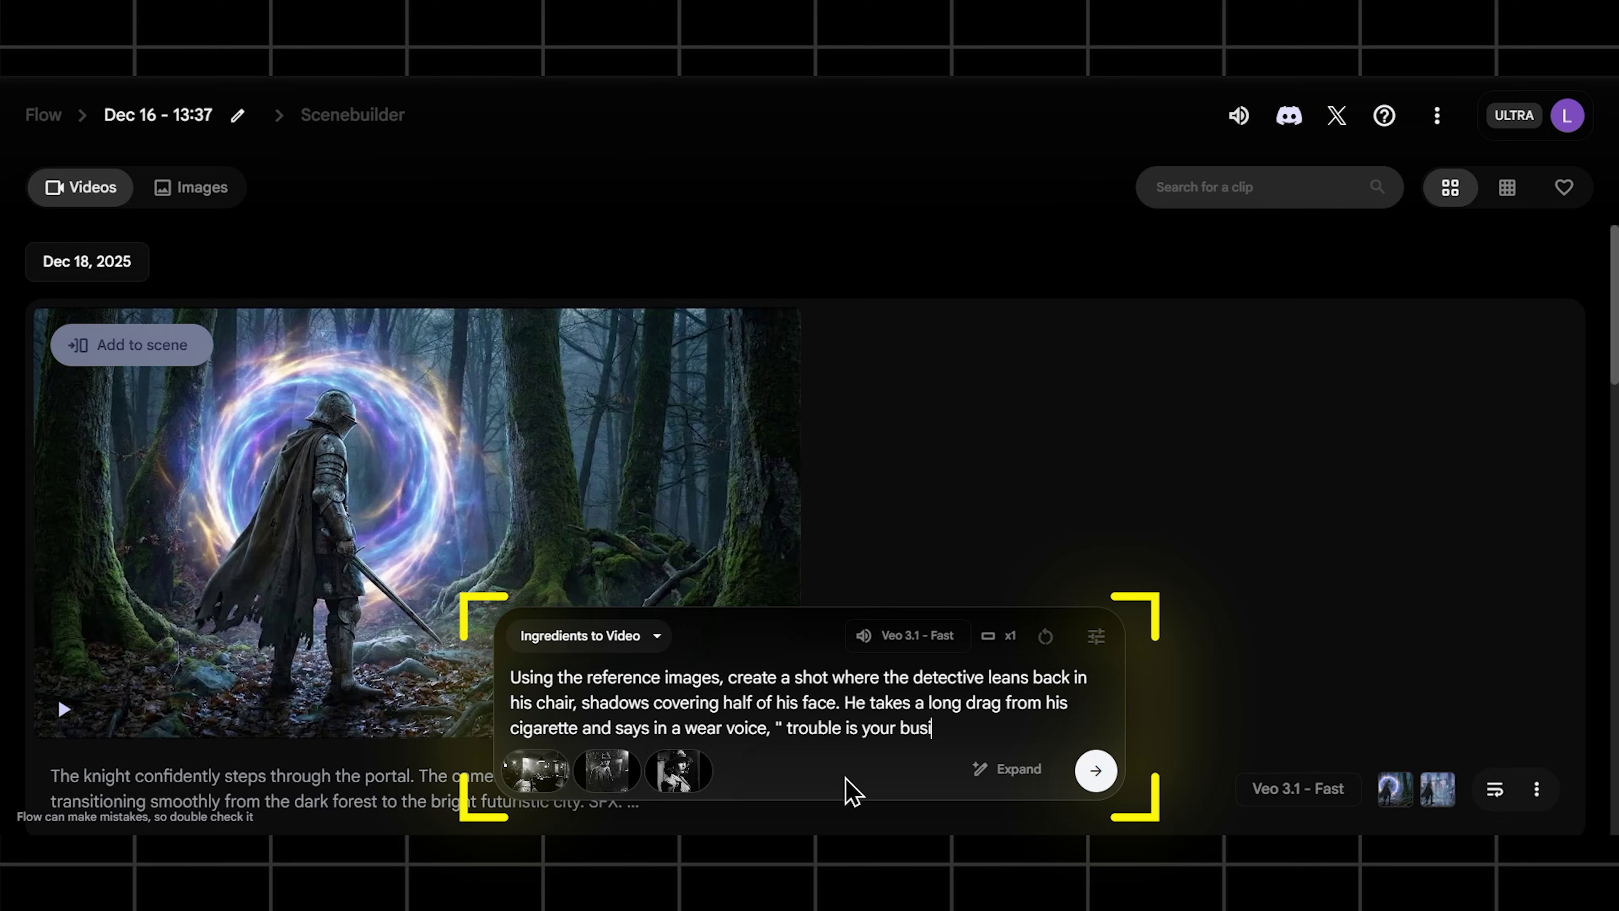
pyautogui.write('ness.....and business looks')
pyautogui.click(1095, 771)
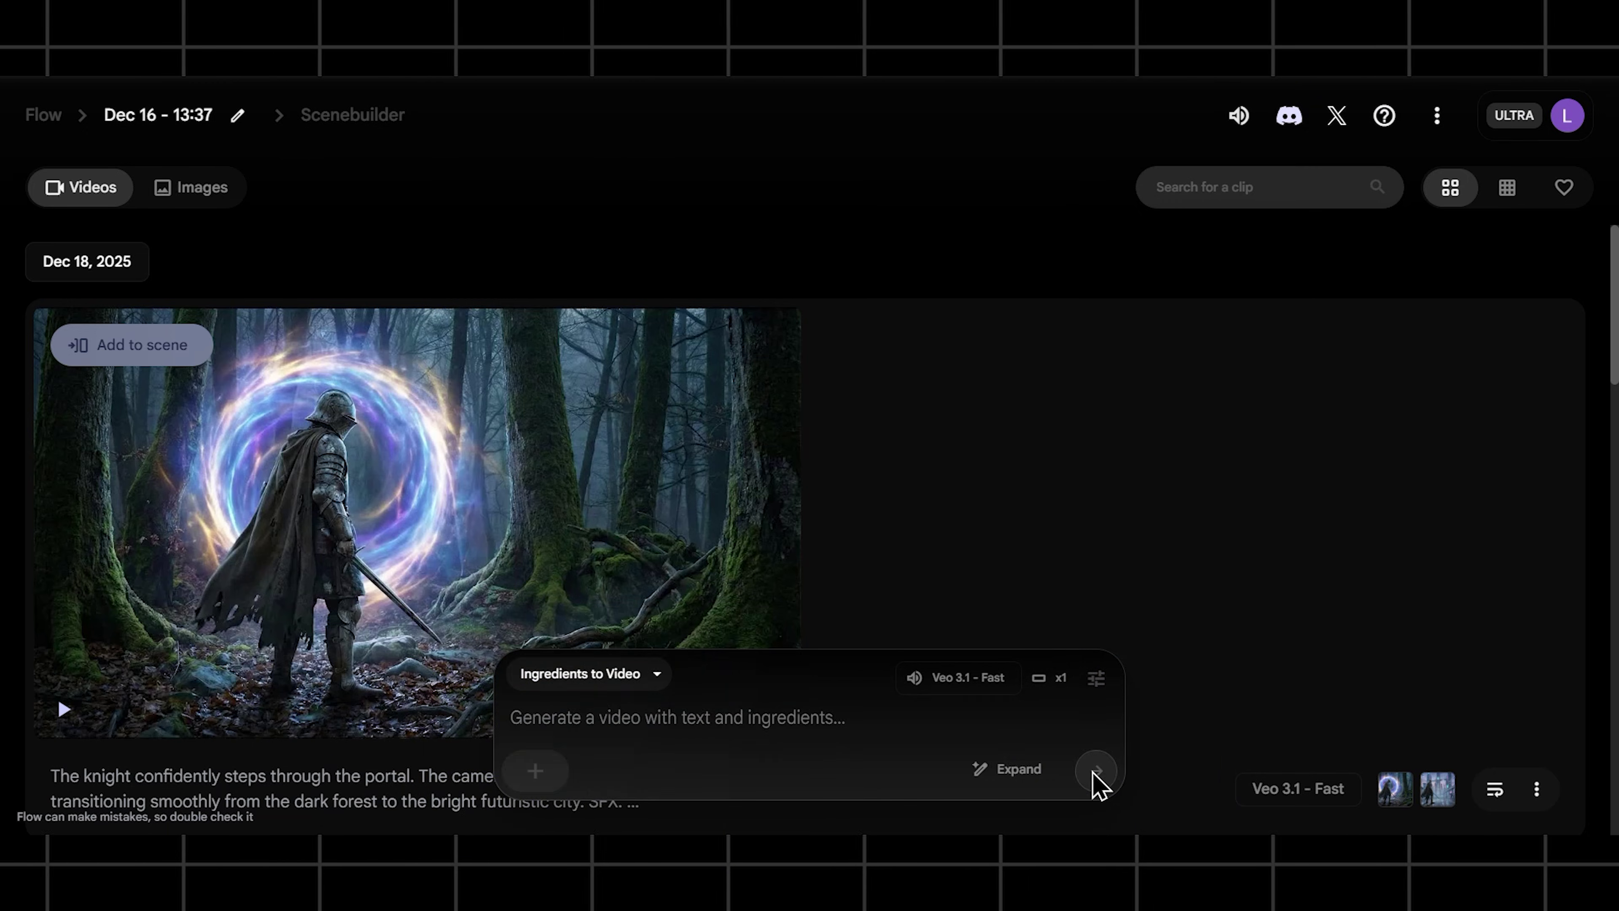
pyautogui.write('Using the same references, create a closeup on')
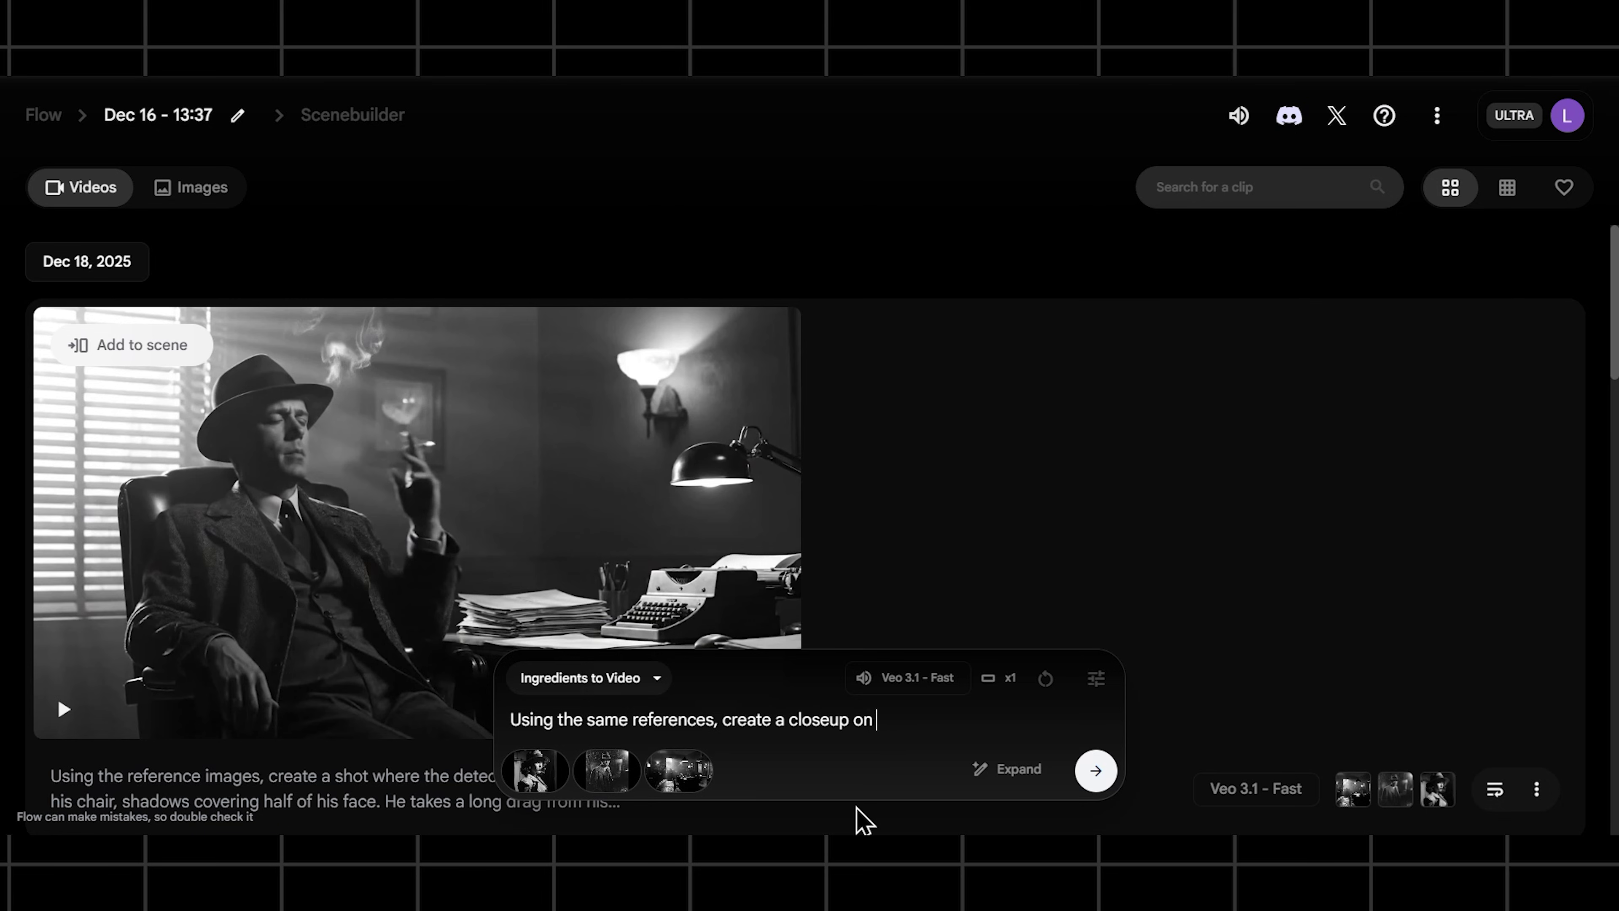
pyautogui.write(" the woman. She doesn't")
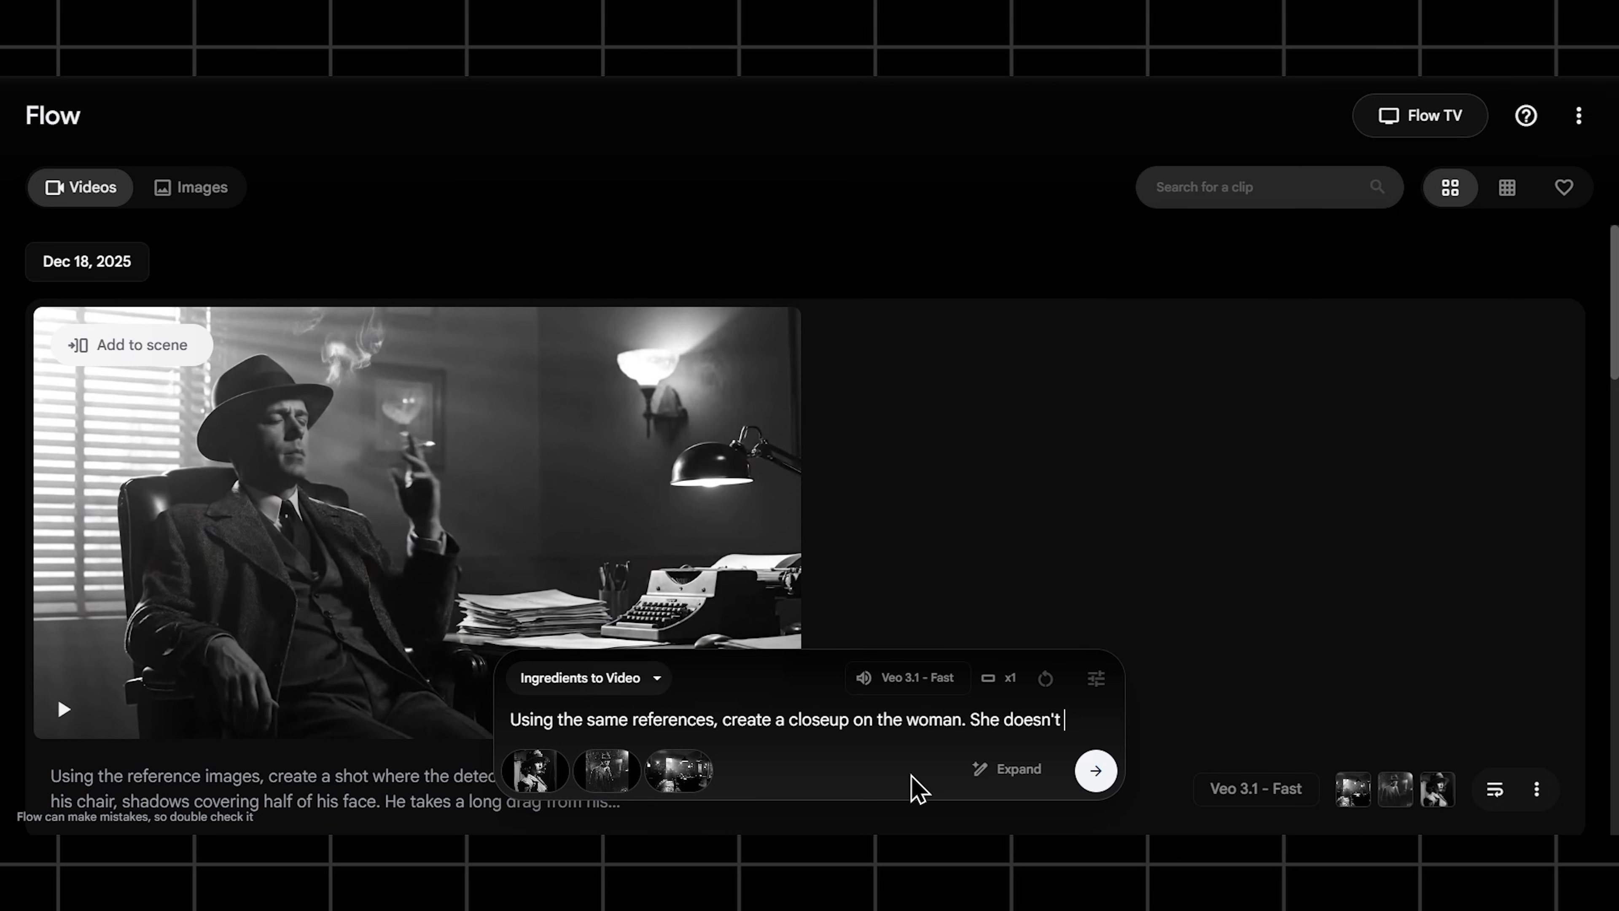
pyautogui.write('h but raises a single eyebrow and replies with a faint smirk " You have no idea ".')
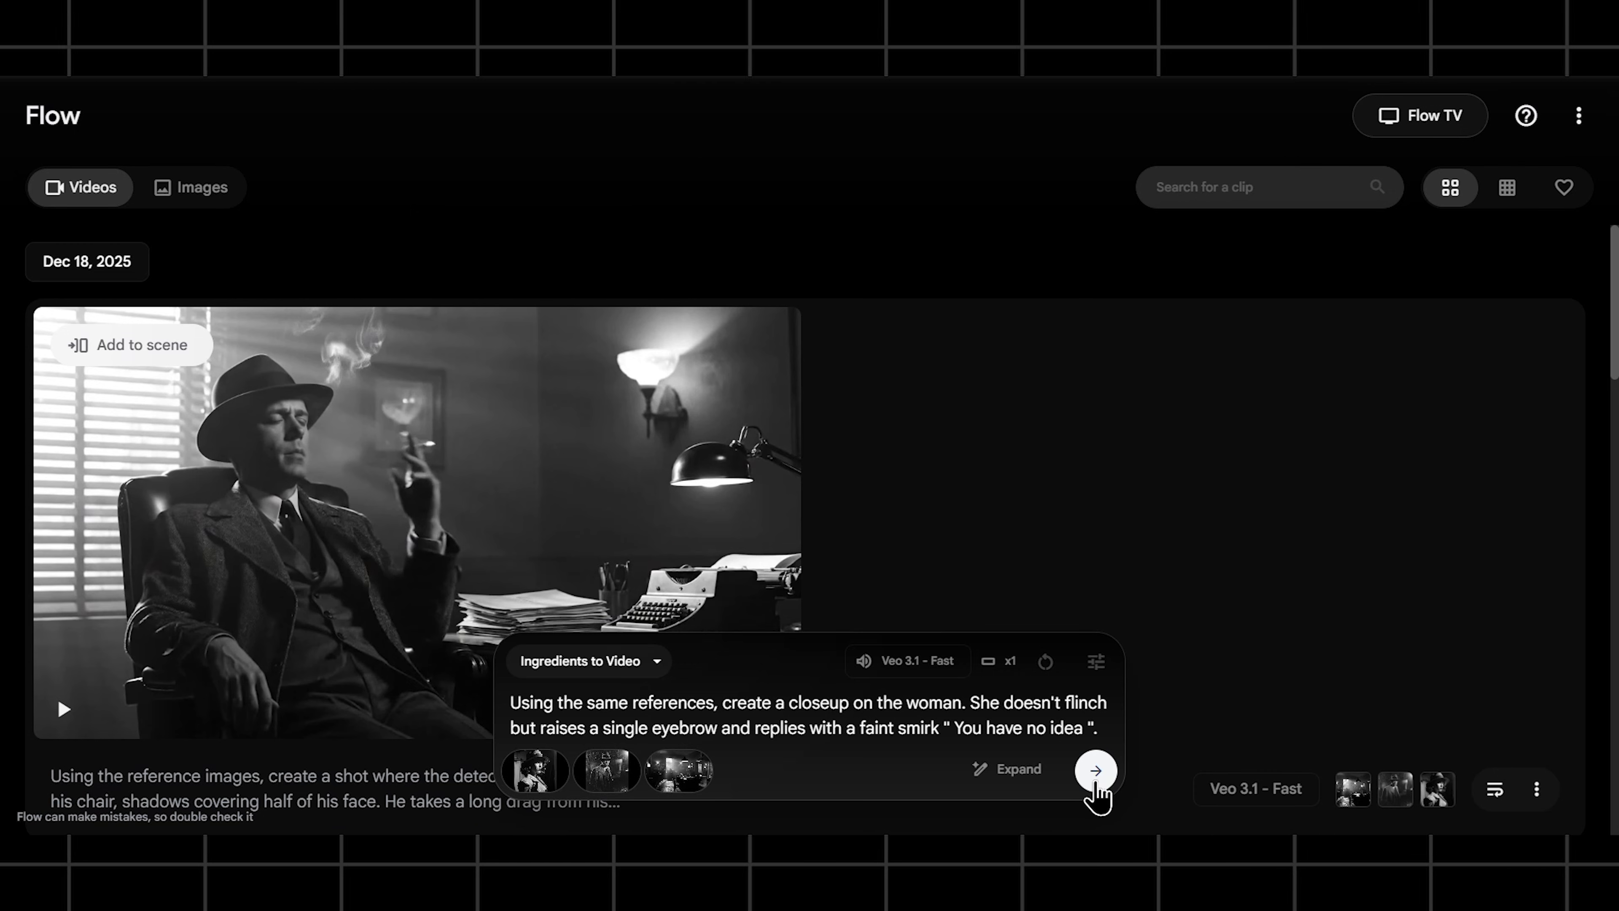
pyautogui.click(1096, 770)
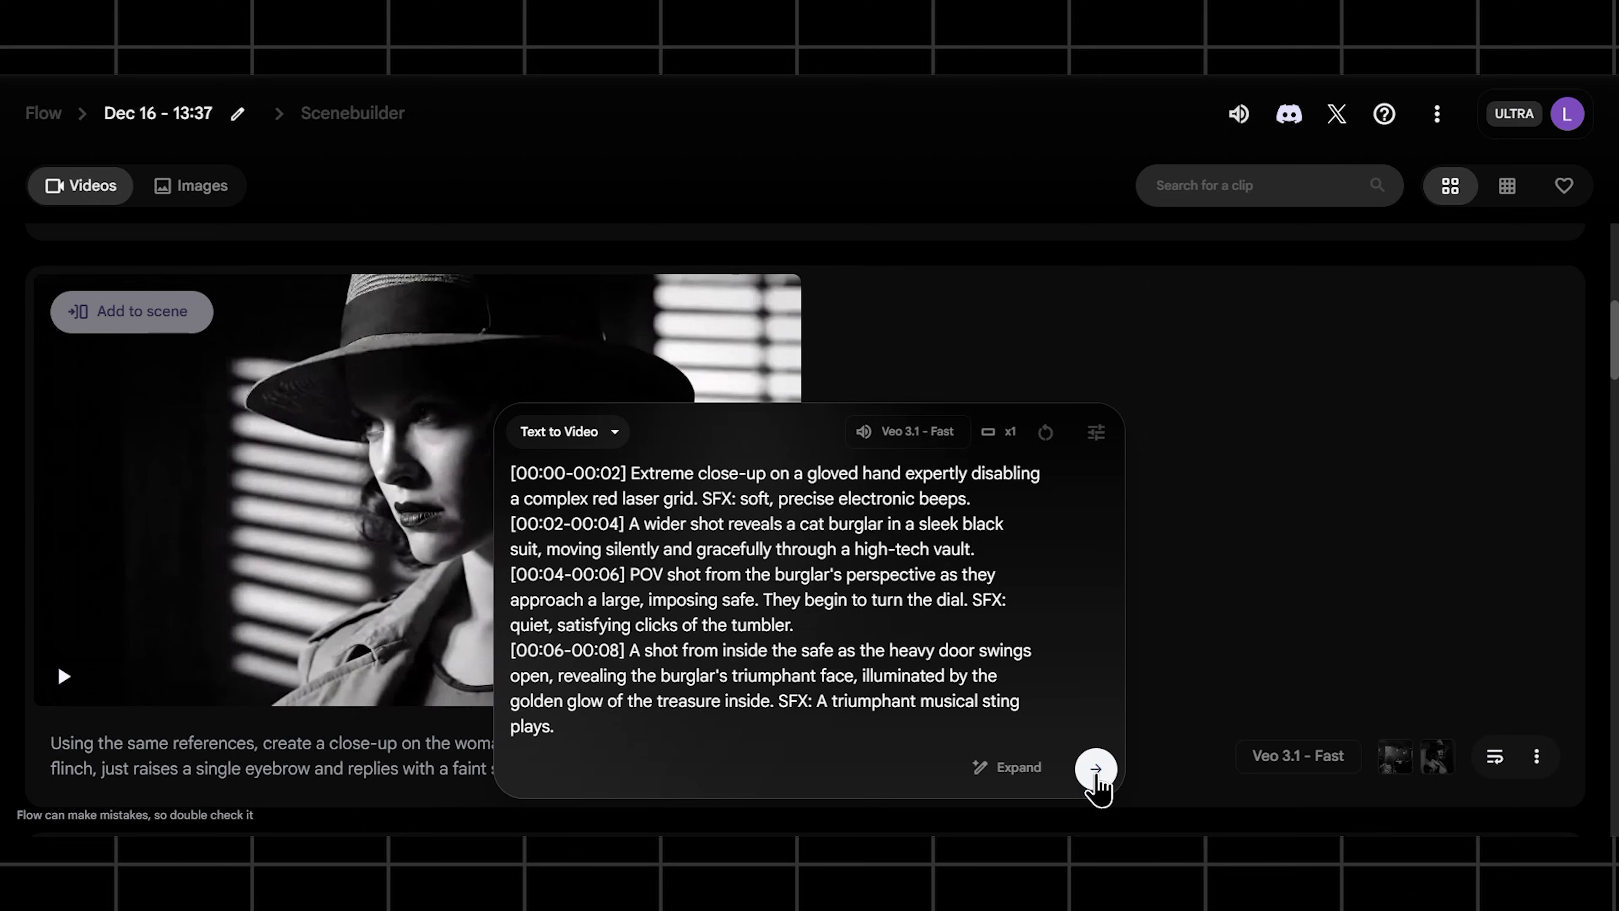
# Step: Submit the timestamped four-shot cat-burglar vault heist prompt to generate the eight-second clip
pyautogui.click(1096, 771)
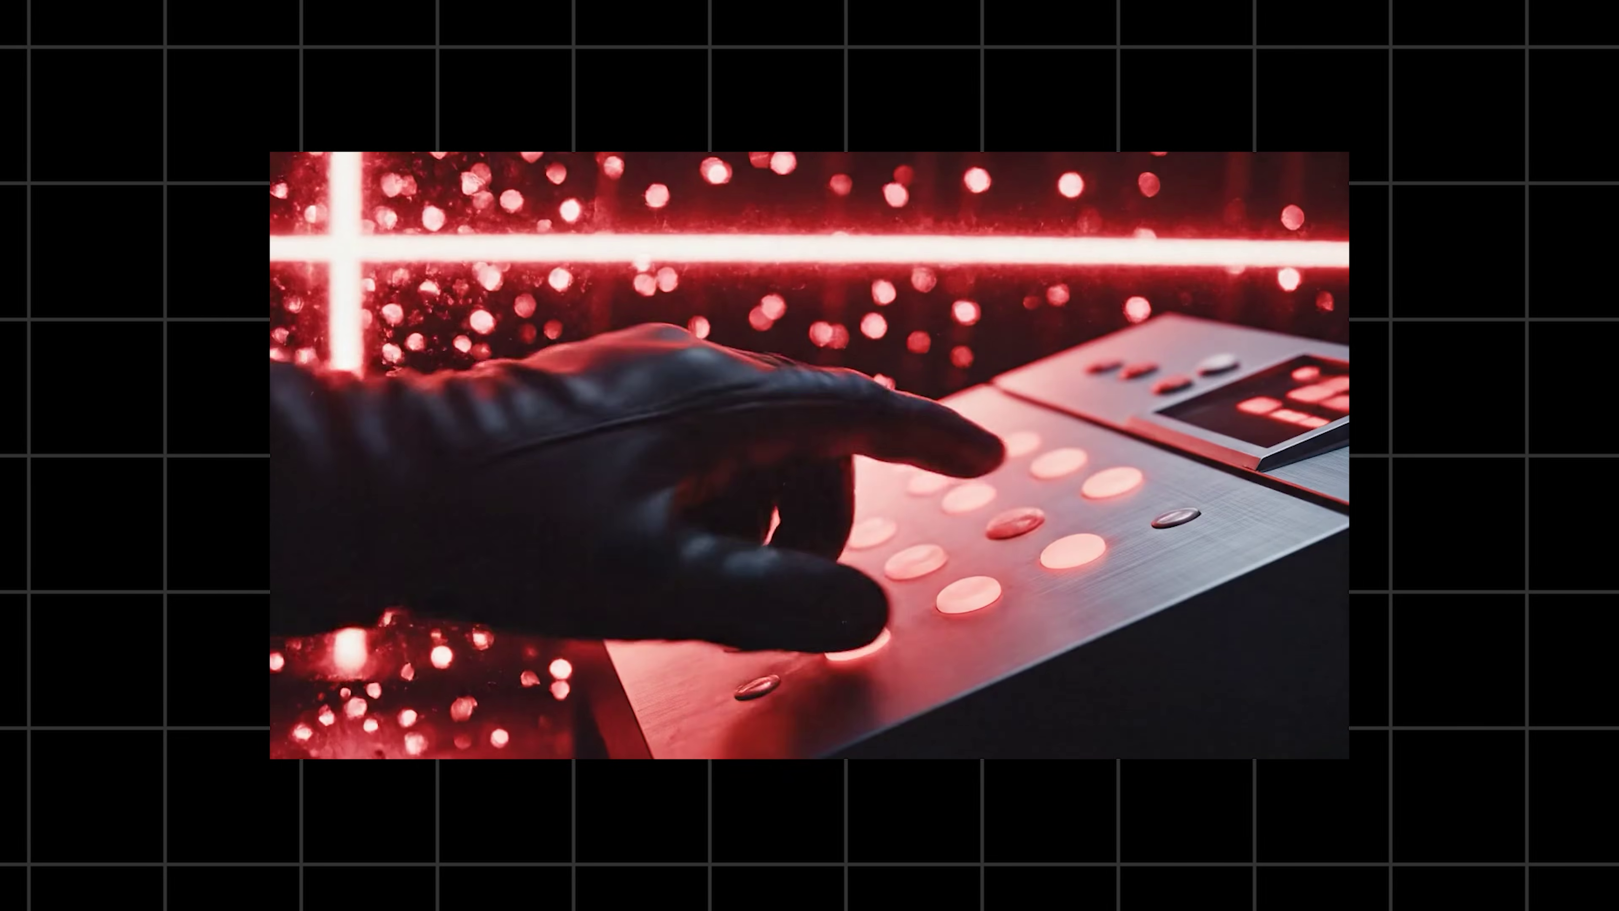